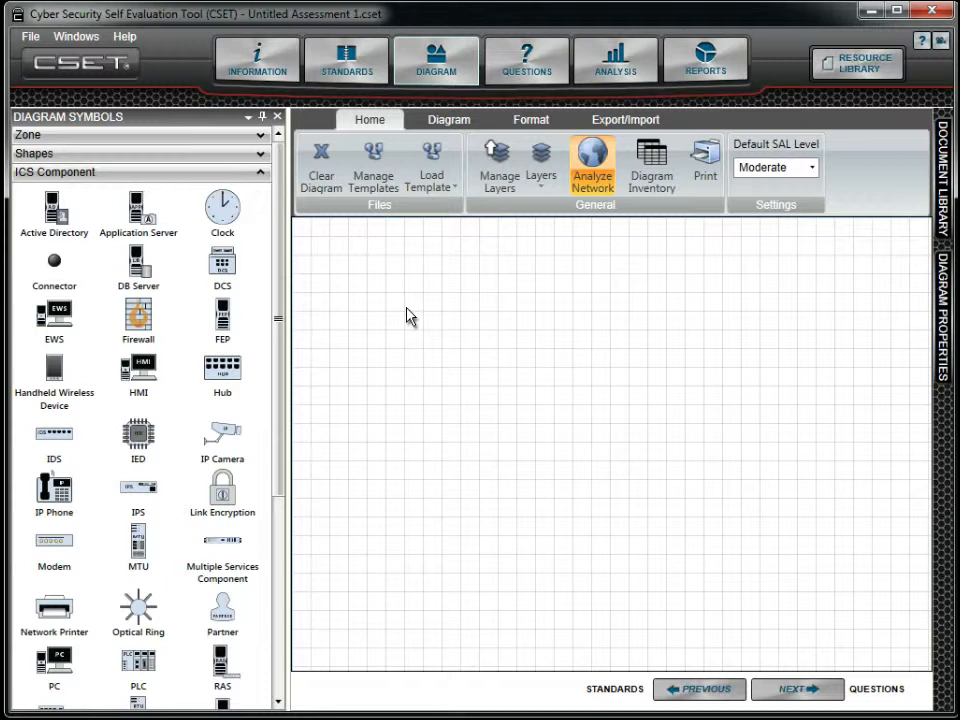
Add an Application Server near the top of the diagram, a DB Server to its lower left, and an HMI below
click(453, 125)
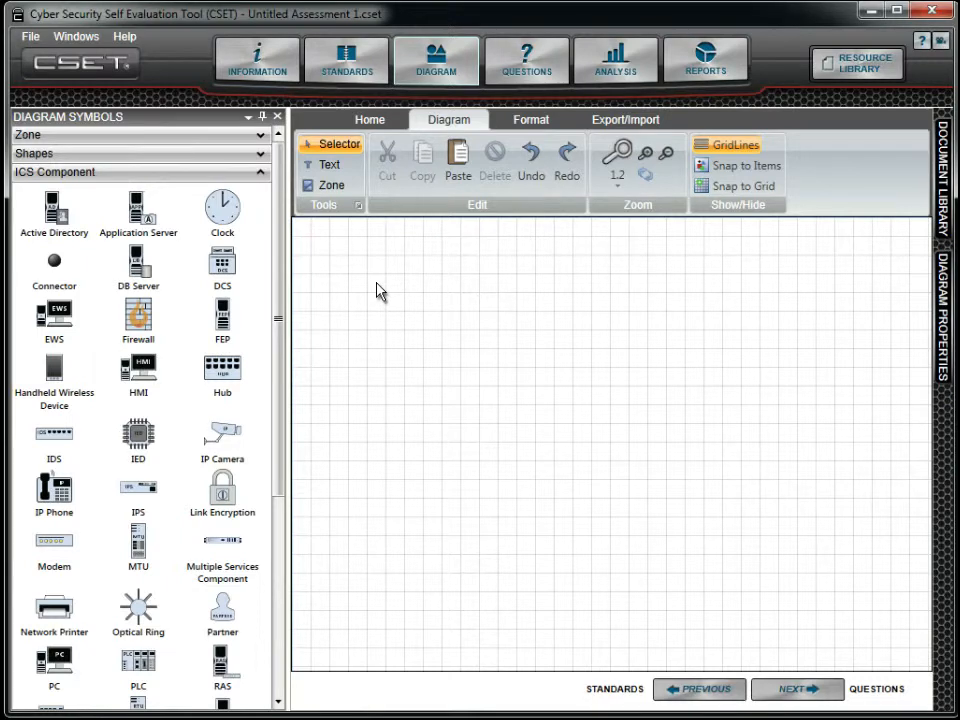
drag(150, 221, 471, 293)
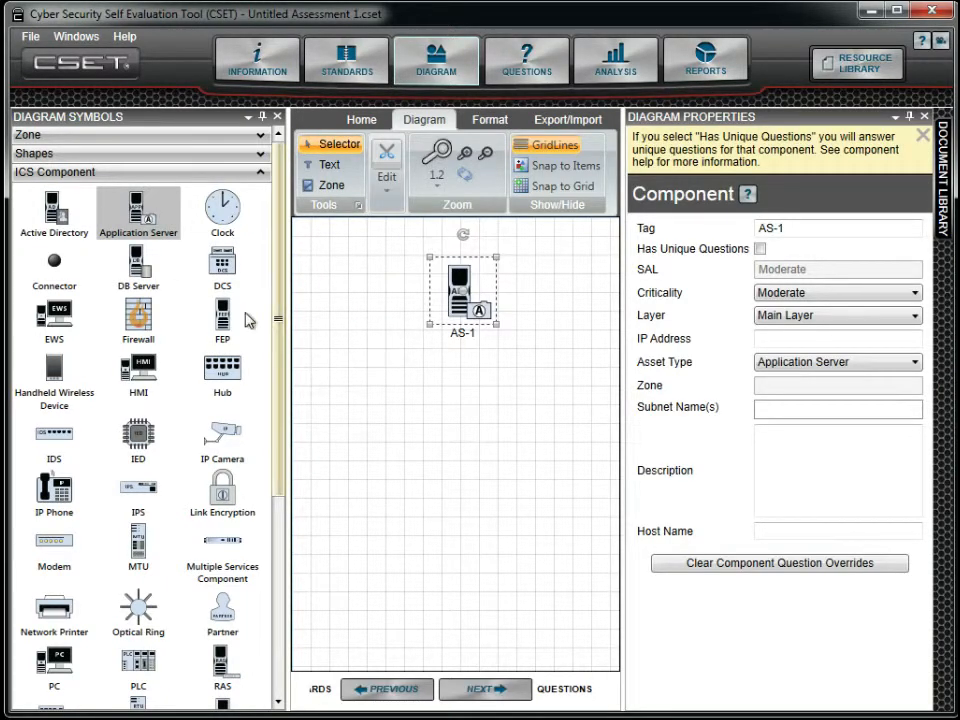
drag(145, 272, 320, 431)
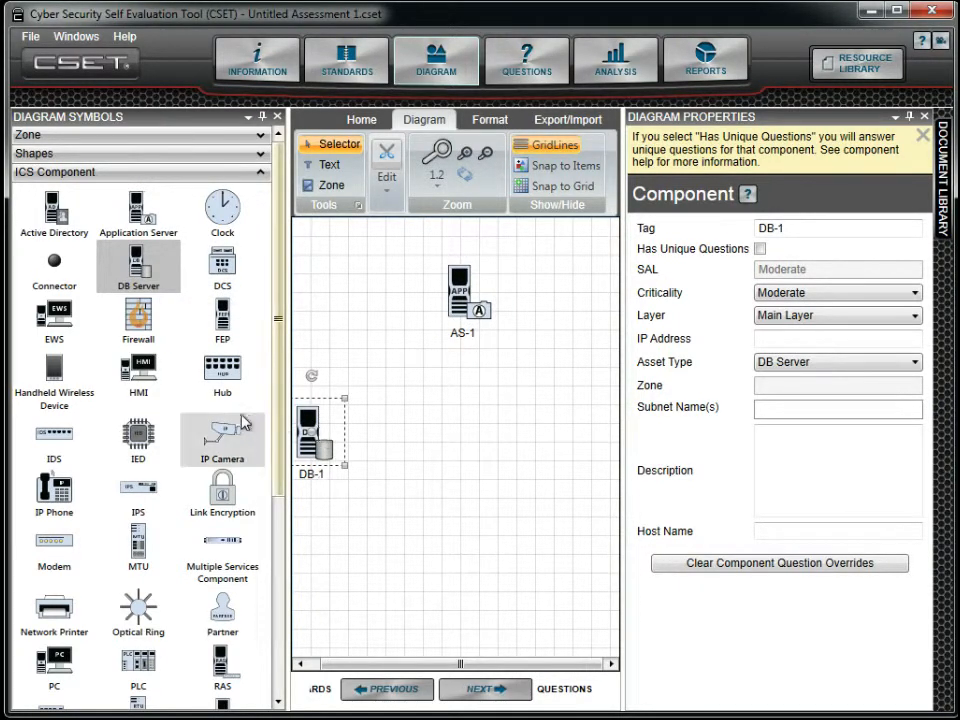
drag(136, 370, 522, 540)
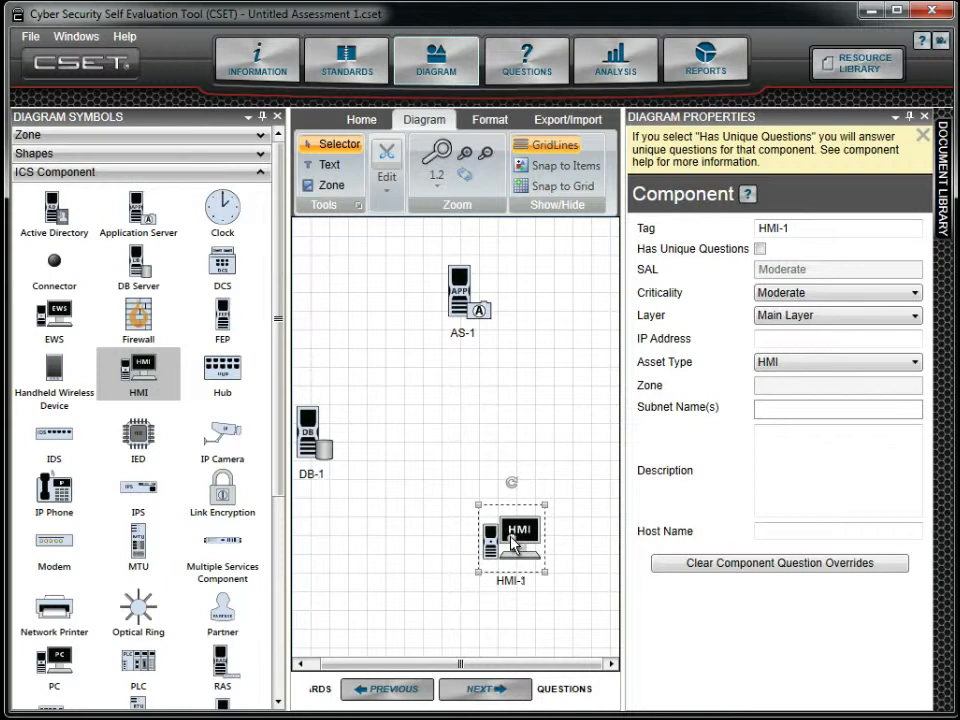
Connect the HMI and the Application Server to the DB Server, and collapse the diagram properties
drag(511, 543, 312, 432)
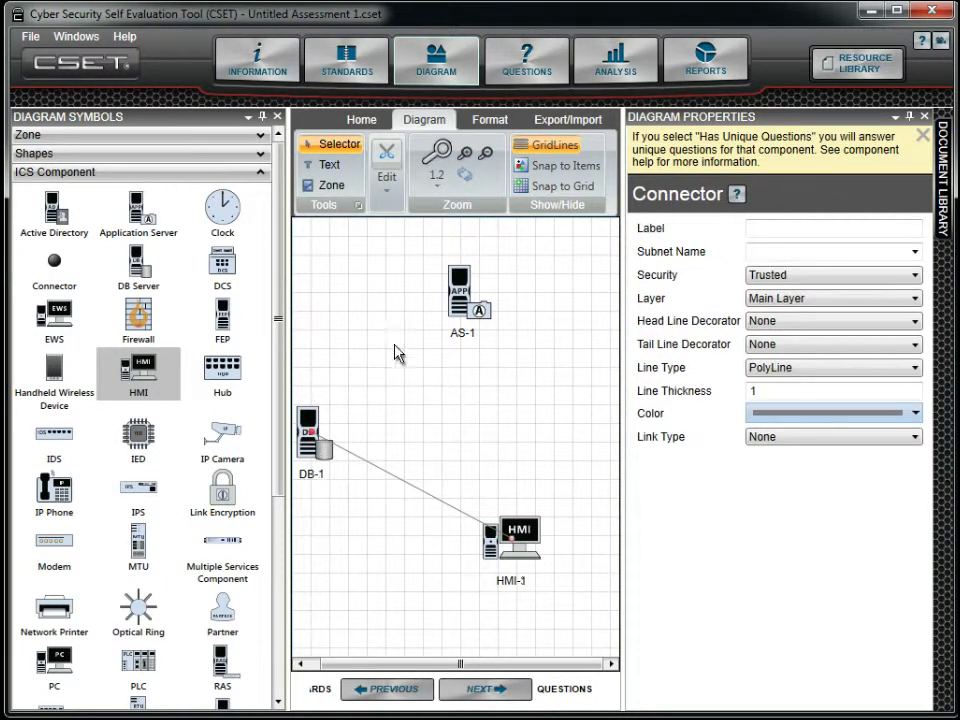
click(455, 298)
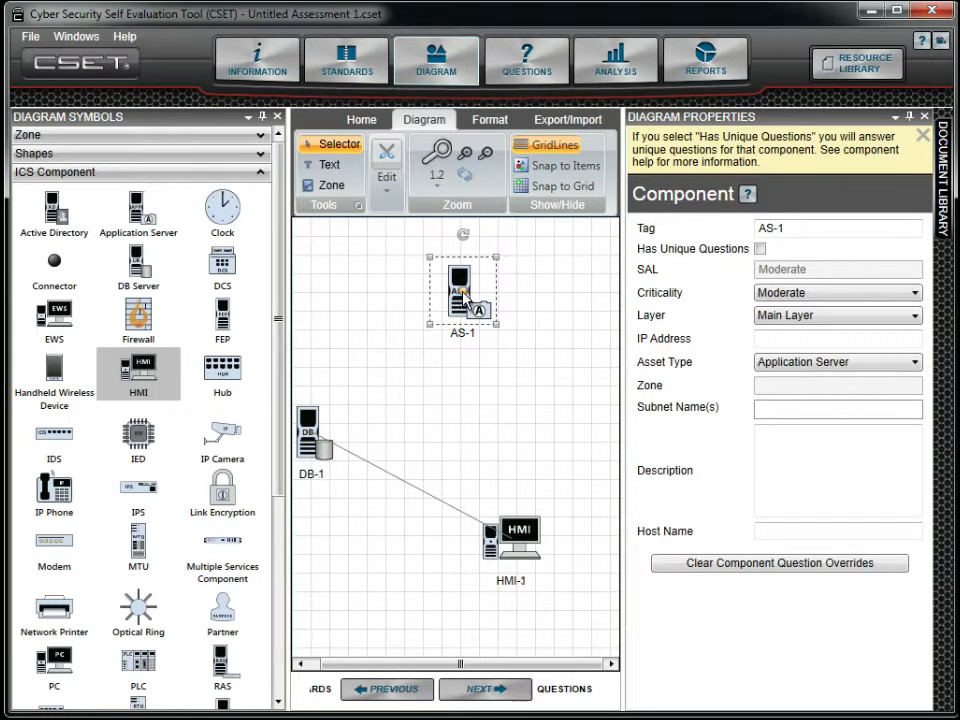
drag(466, 300, 311, 437)
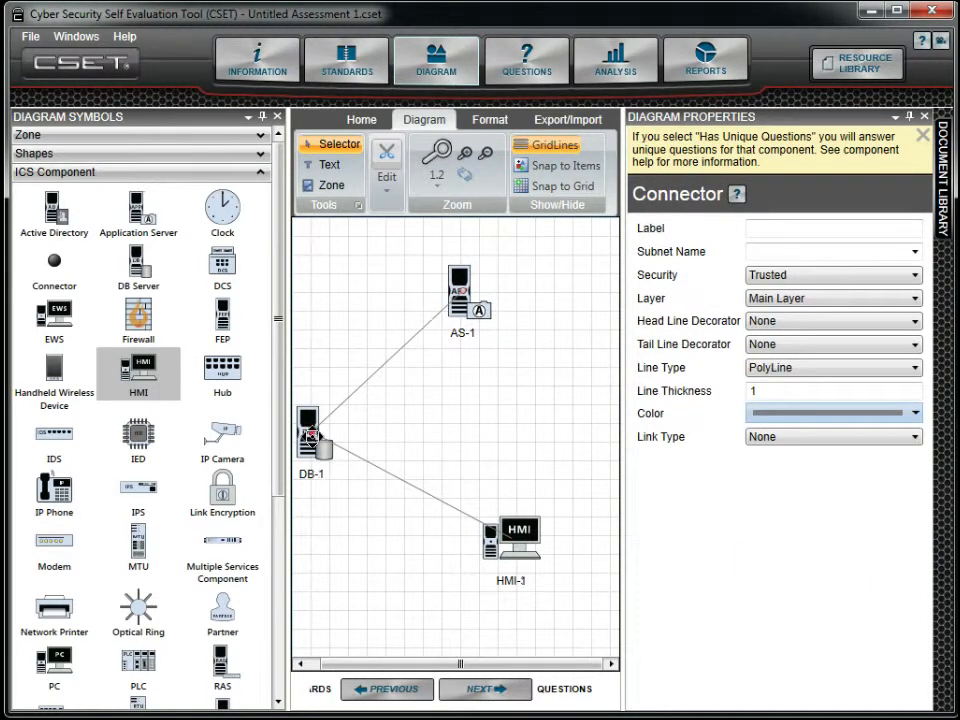
click(910, 117)
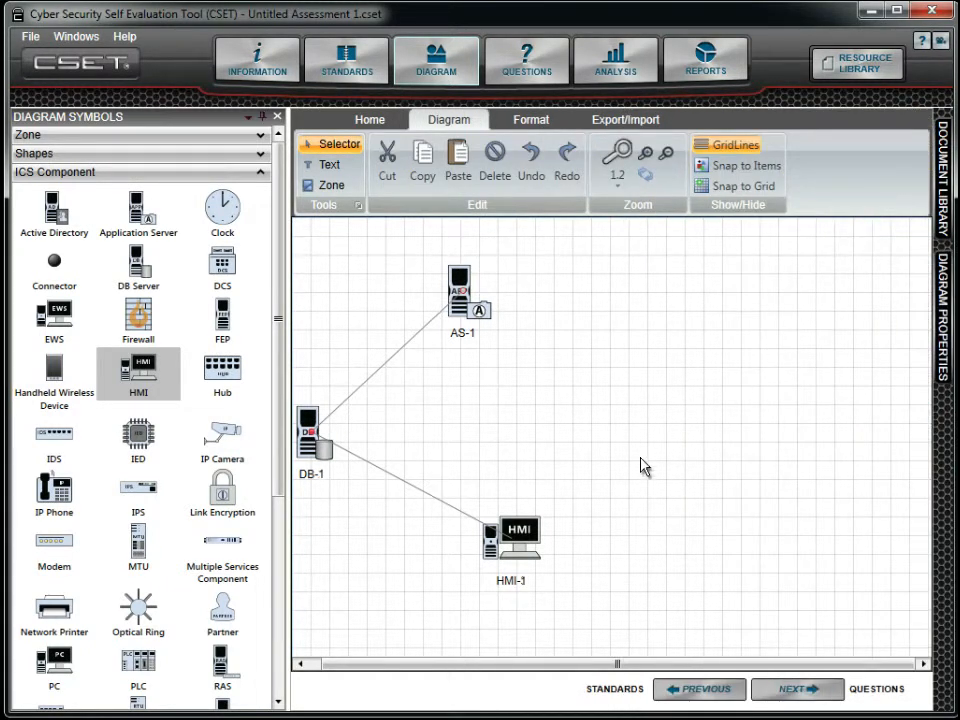
Cut the HMI component from the diagram and paste it back in place
click(532, 543)
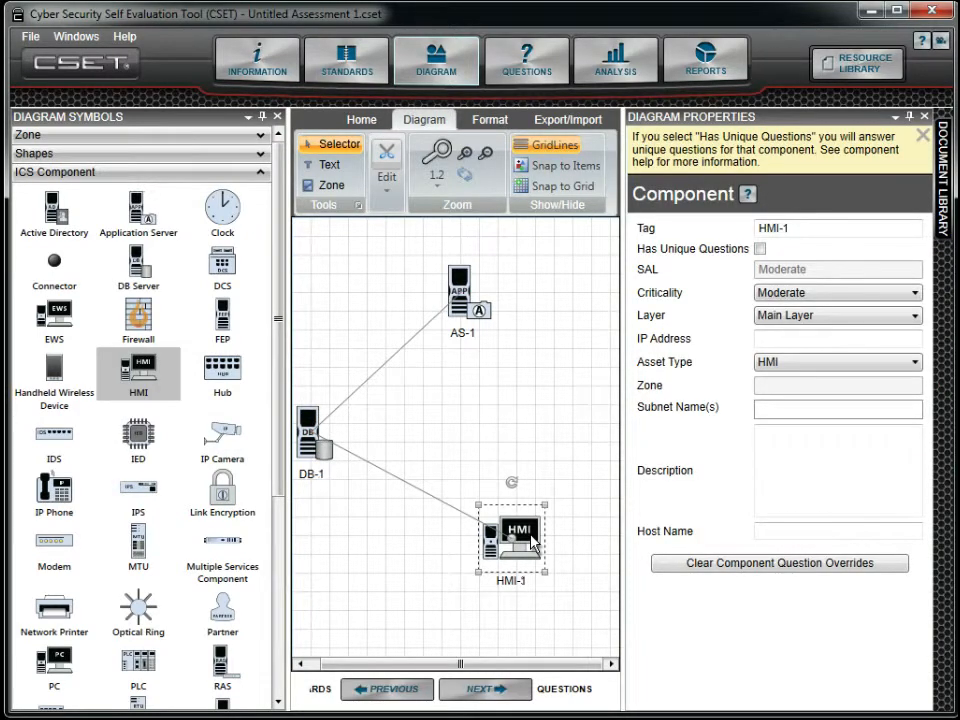
click(908, 117)
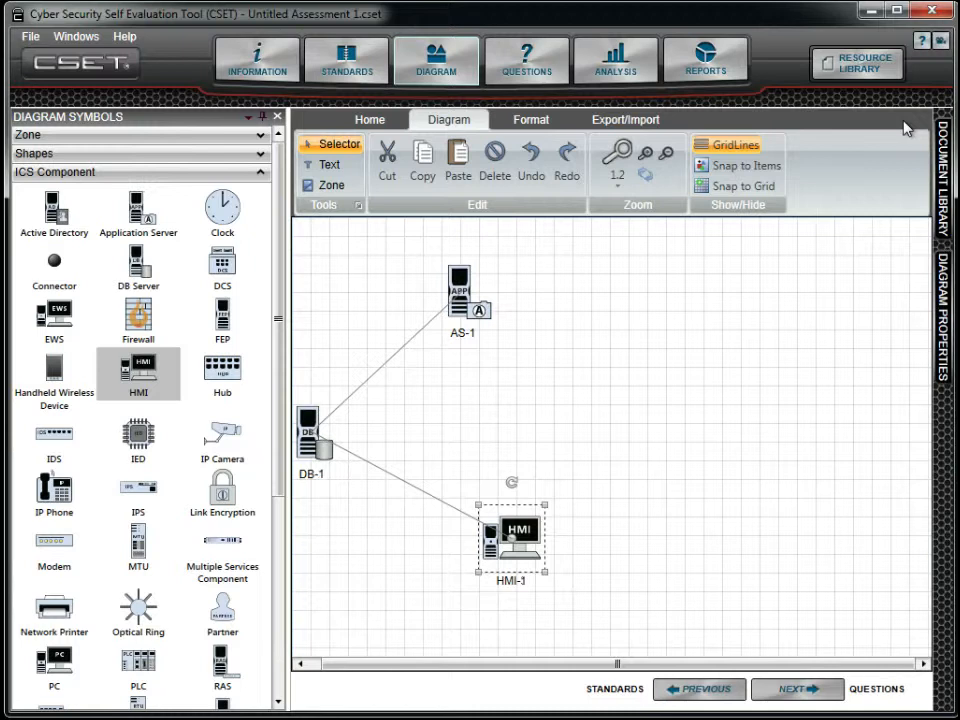
click(386, 163)
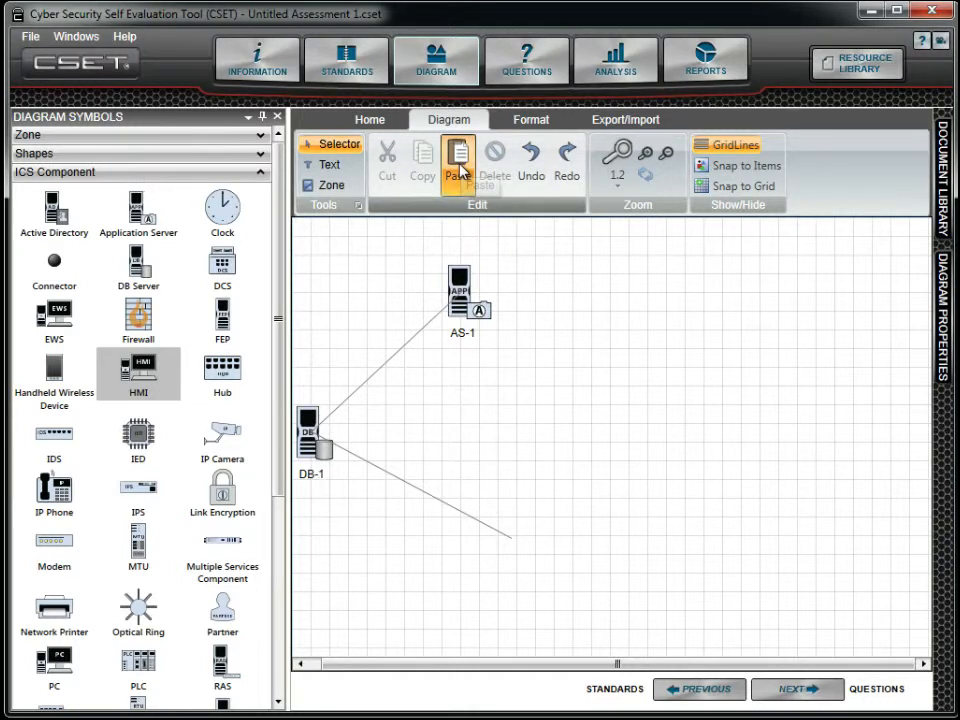
click(459, 160)
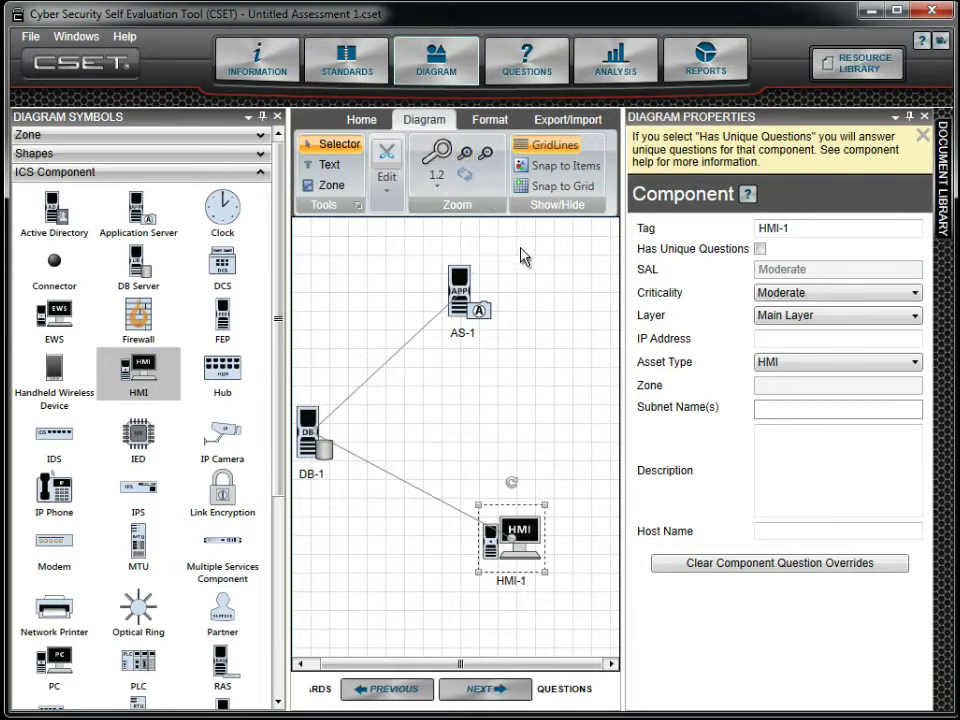
click(909, 117)
Cut the Application Server and DB Server together with their connector, and paste them back in place
drag(519, 240, 309, 426)
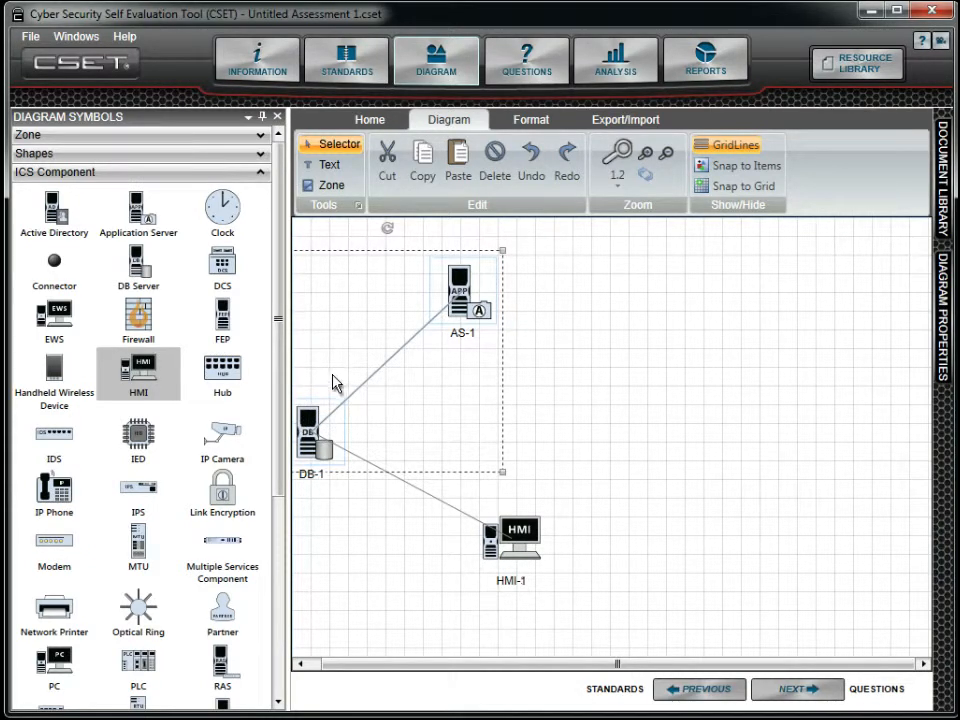
click(389, 165)
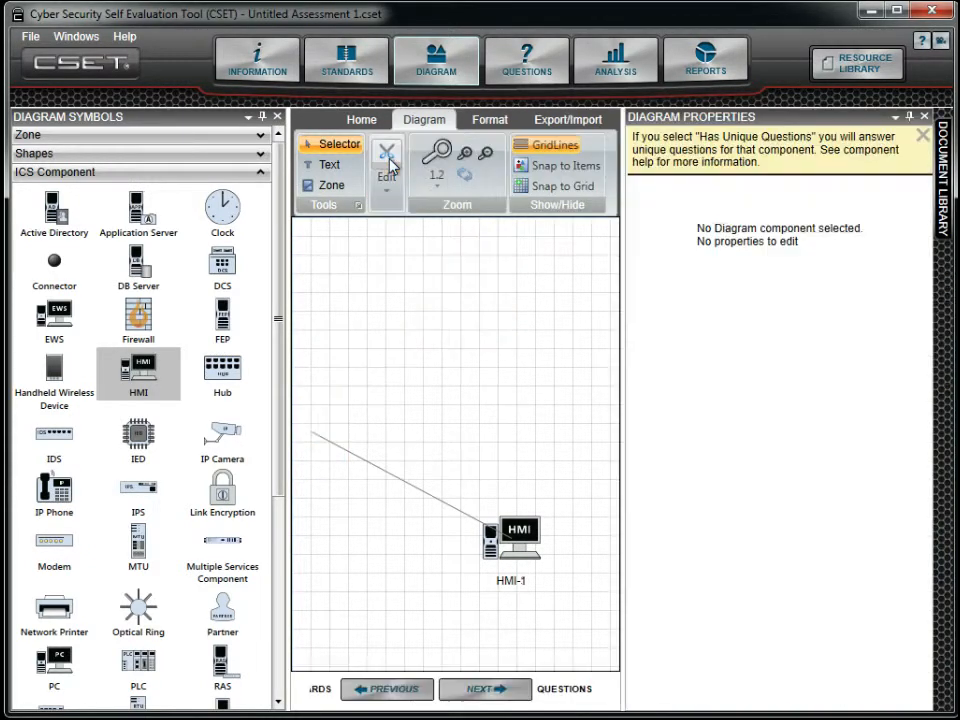
click(389, 165)
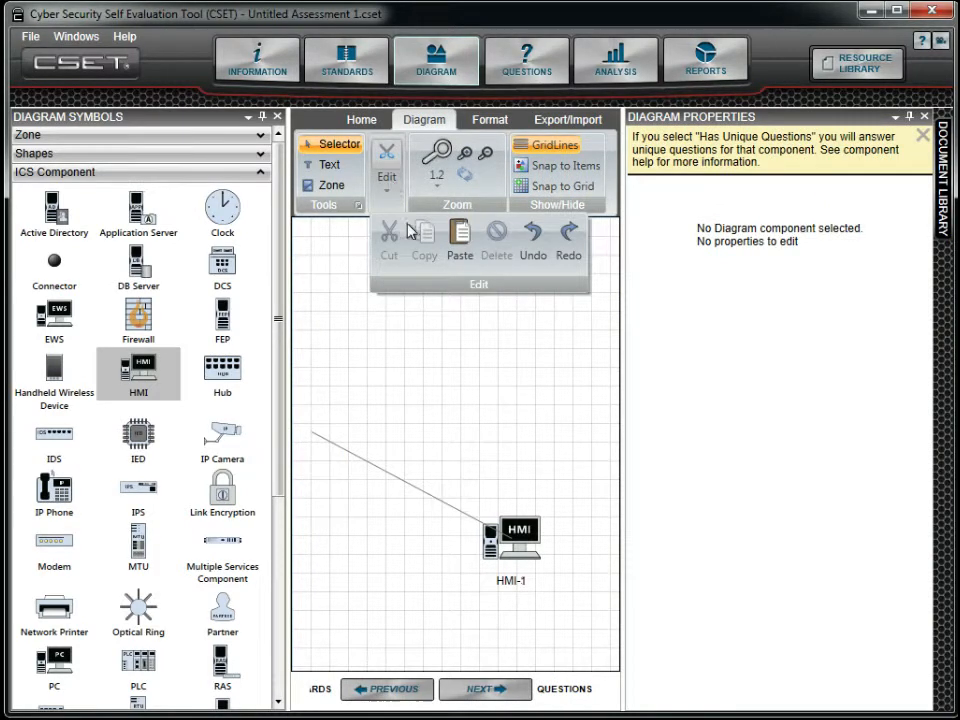
click(459, 237)
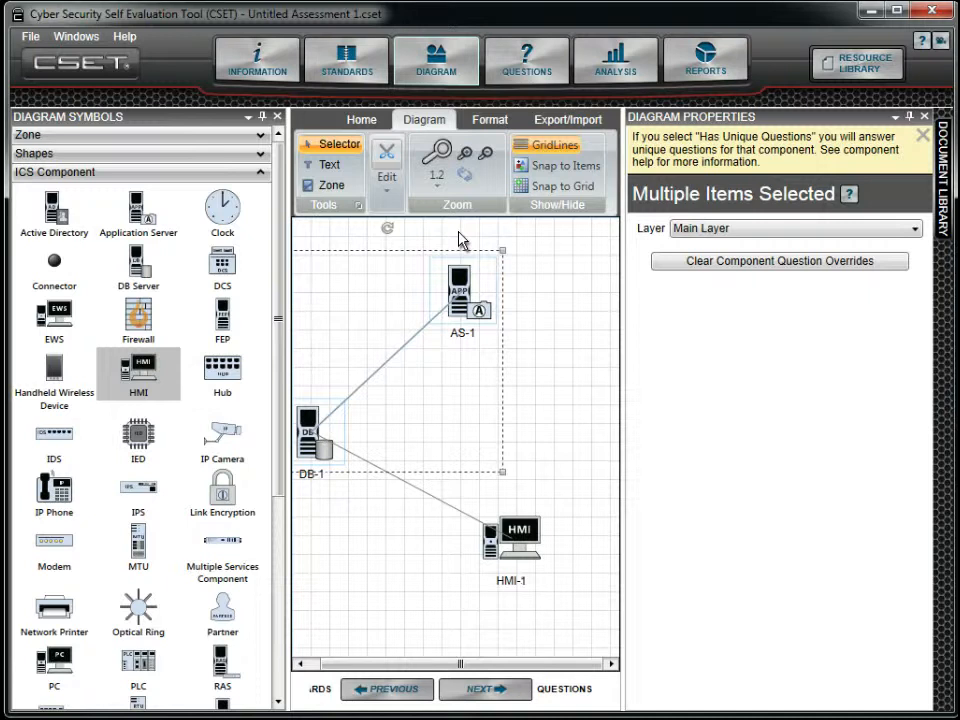
Duplicate all three connected components and move the copy to the right of the original group
click(577, 238)
drag(592, 228, 270, 622)
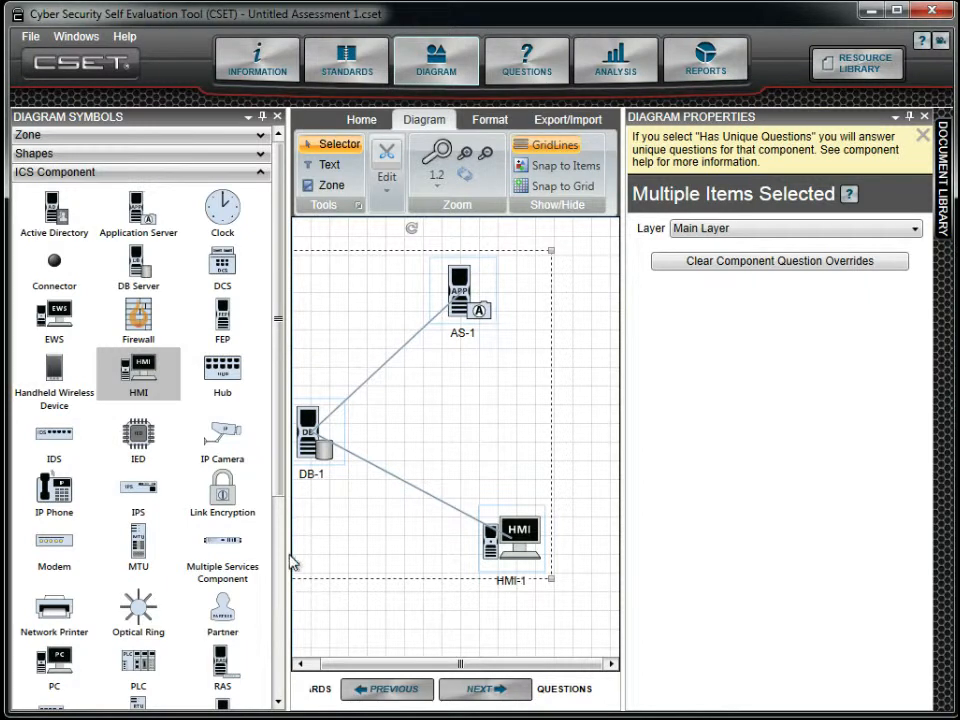
click(389, 168)
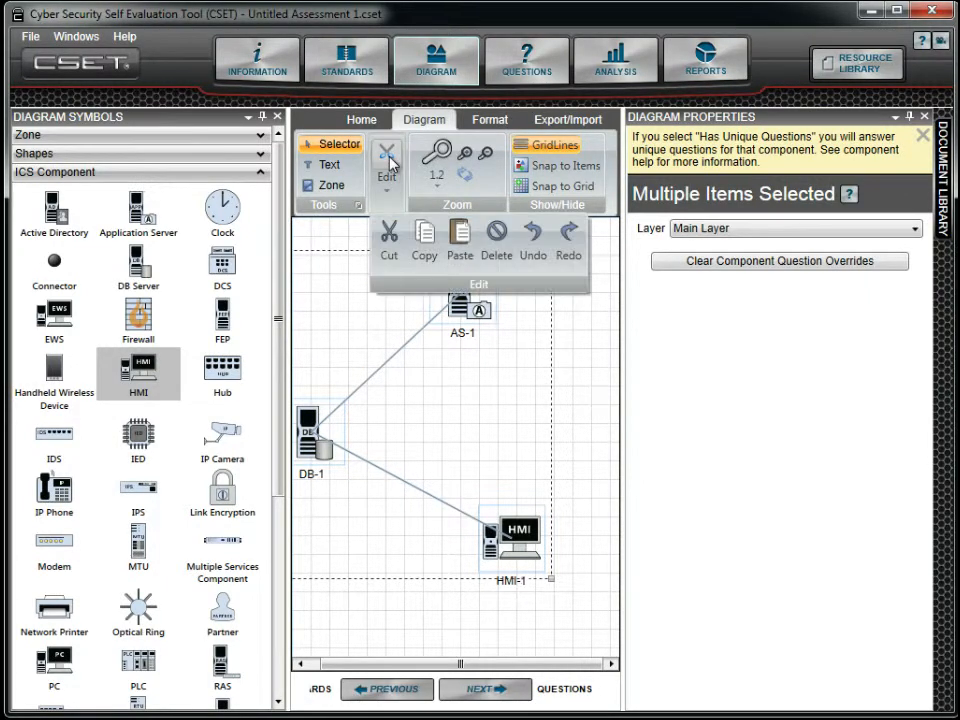
click(422, 246)
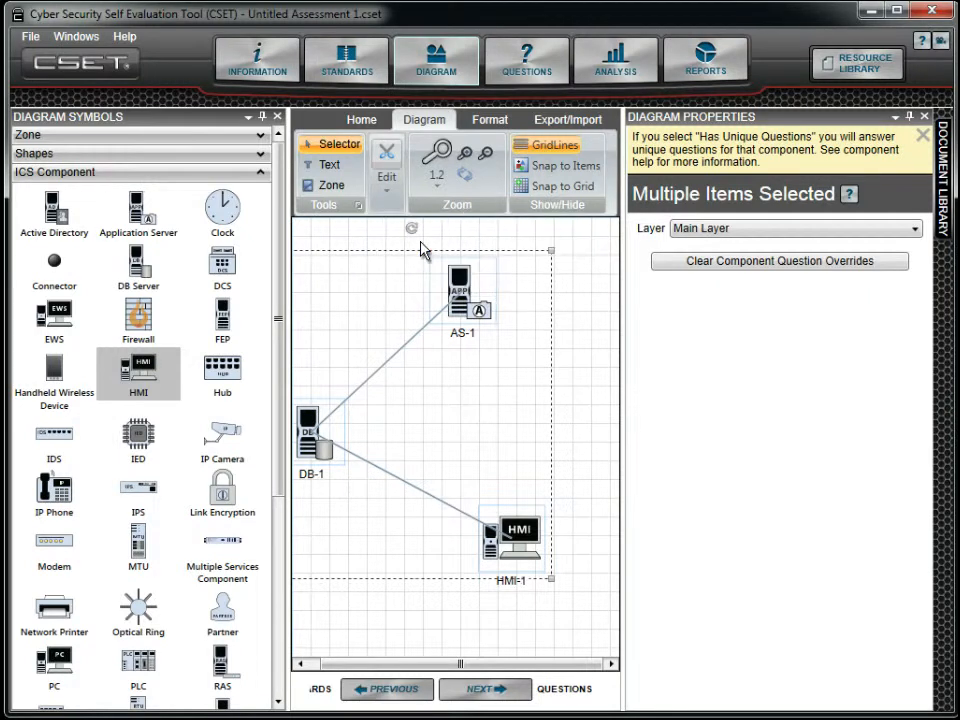
click(387, 158)
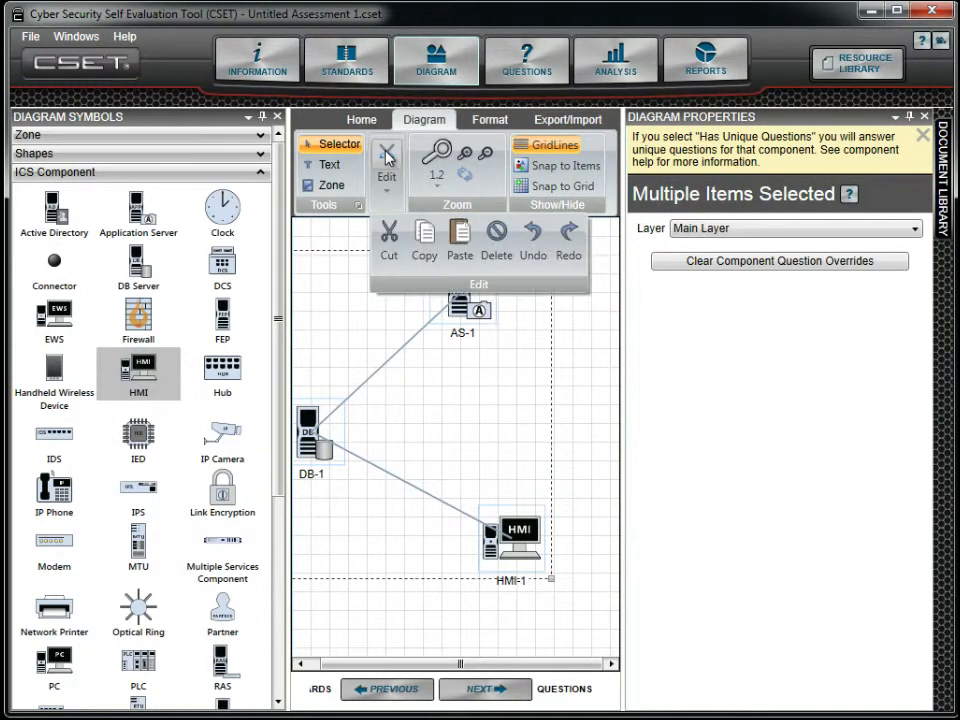
click(462, 240)
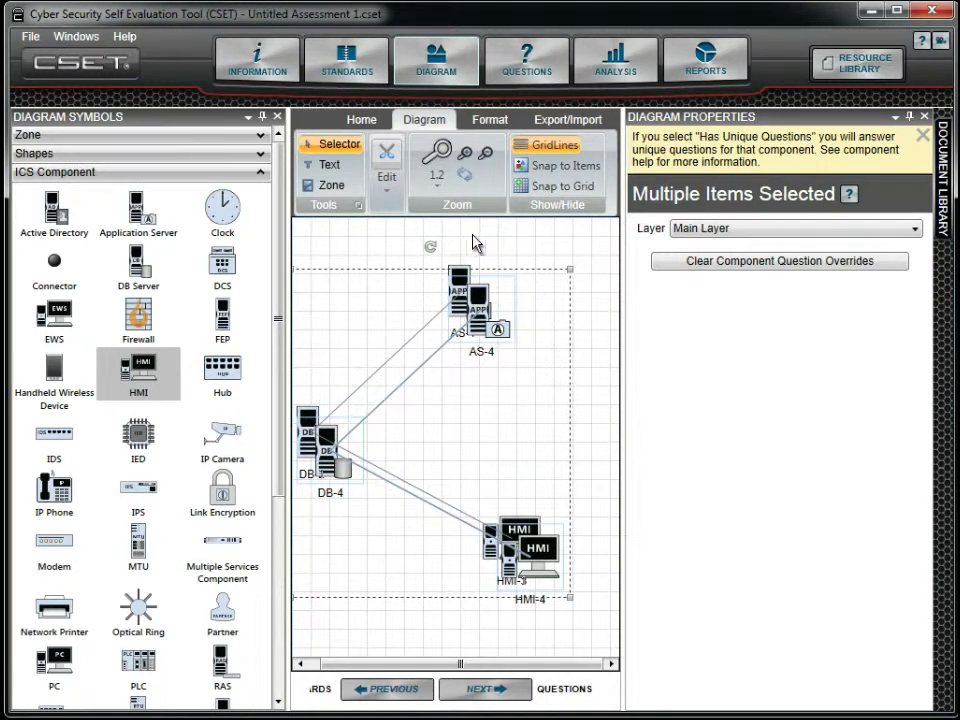
click(908, 121)
drag(480, 310, 754, 302)
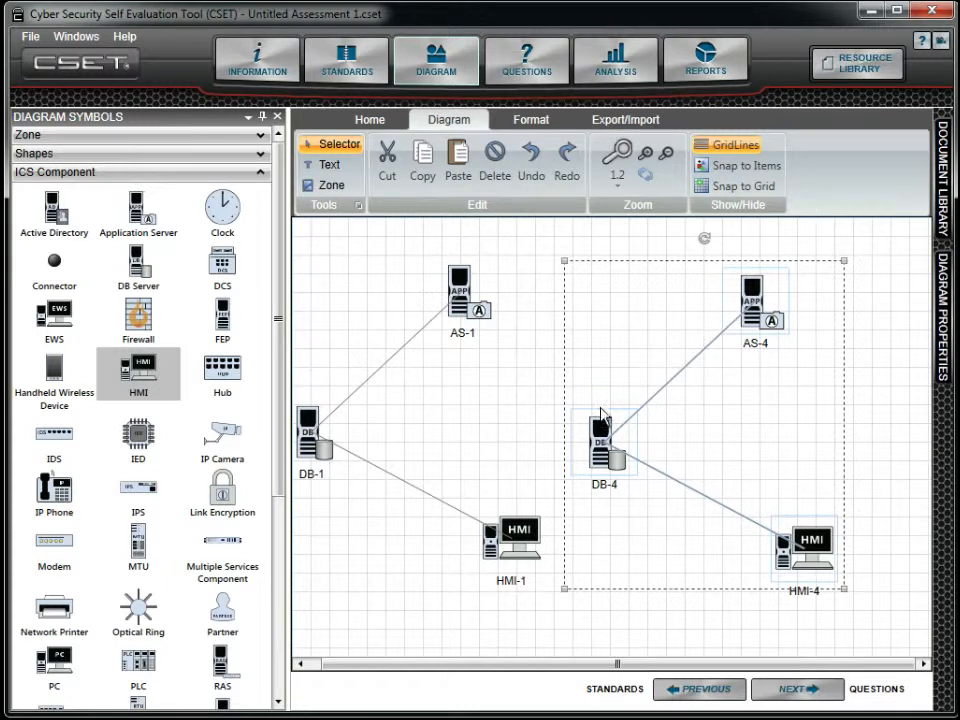
Delete the original HMI component HMI-1 and undo the deletion
click(534, 538)
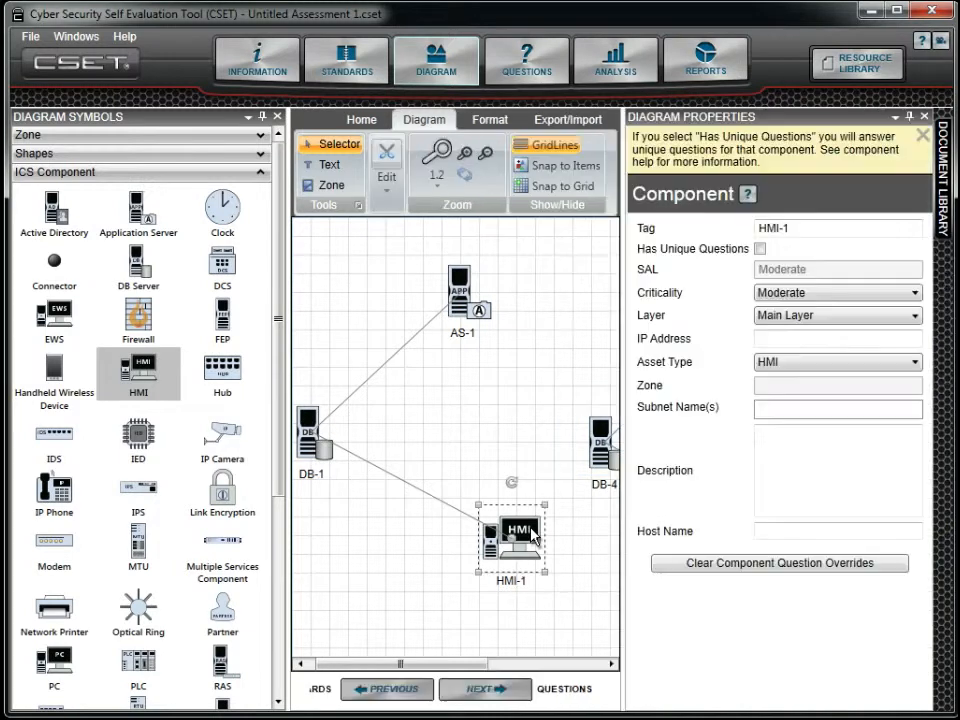
click(387, 162)
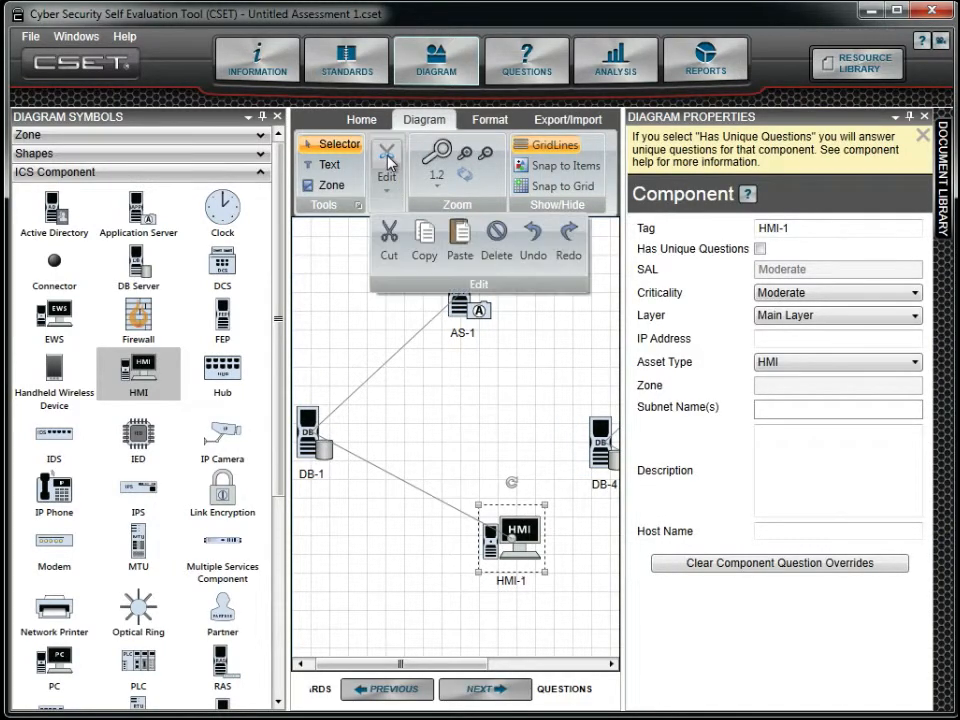
click(497, 233)
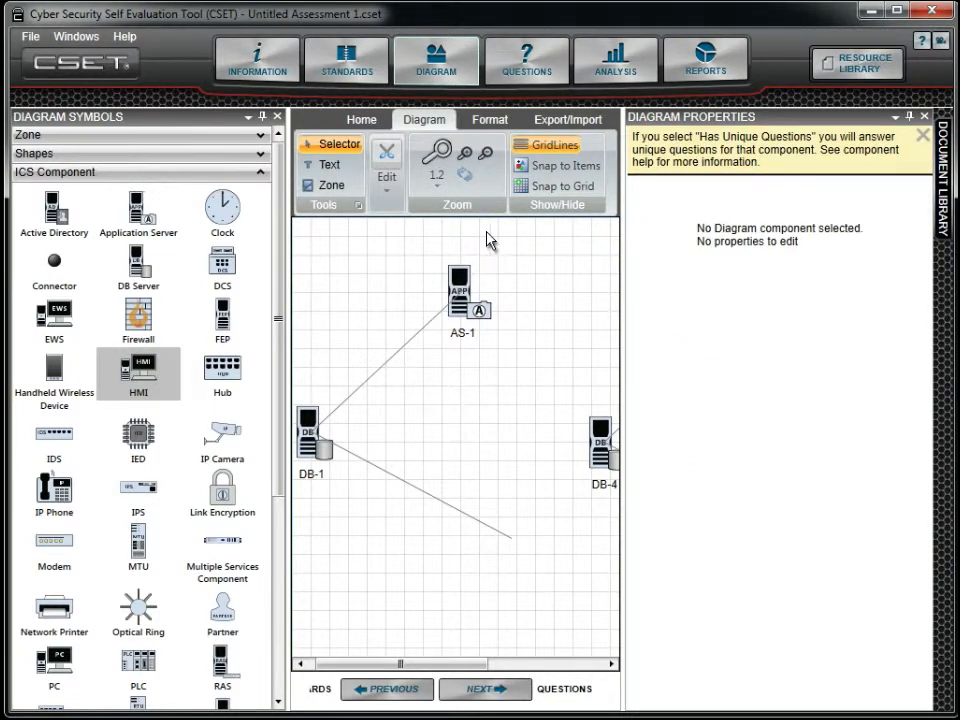
click(388, 181)
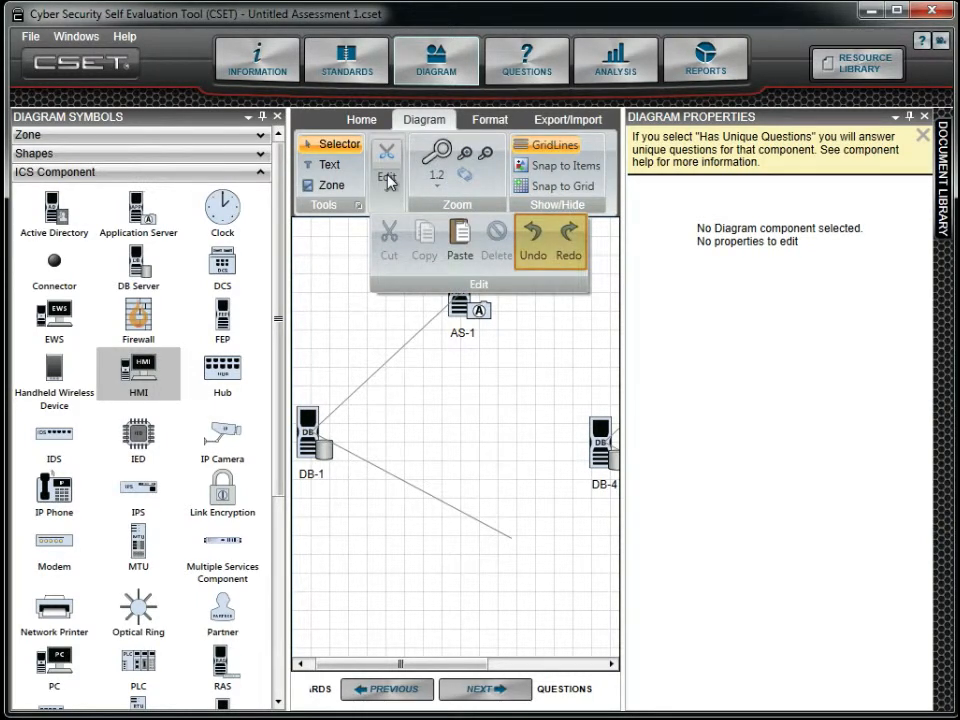
click(531, 238)
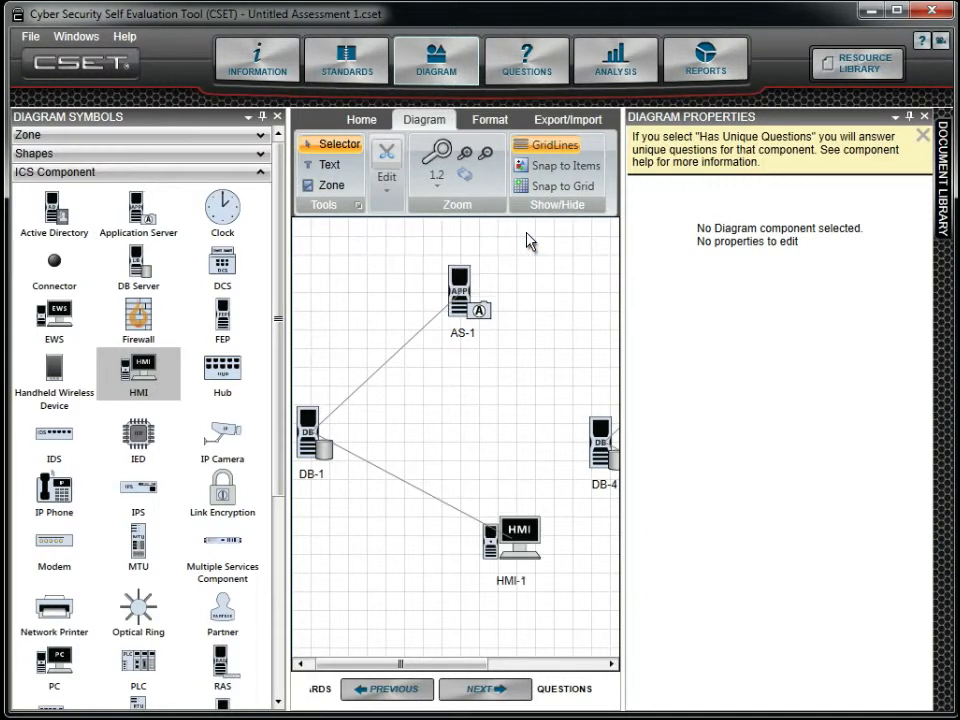
Redo the deletion of HMI-1, undo it again, and collapse the diagram properties
click(390, 188)
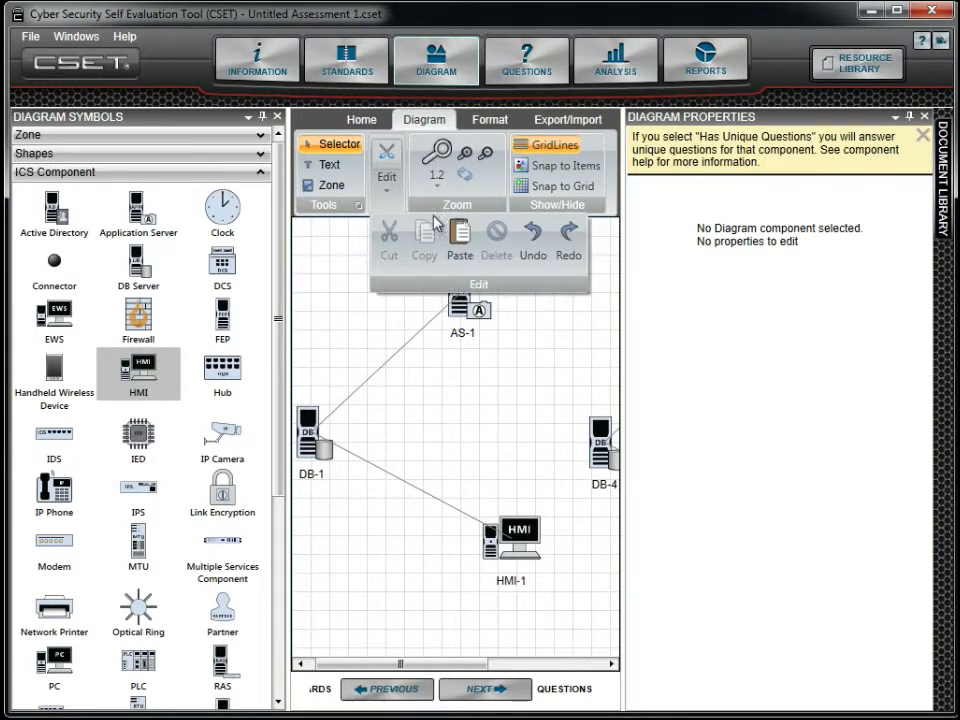
click(565, 240)
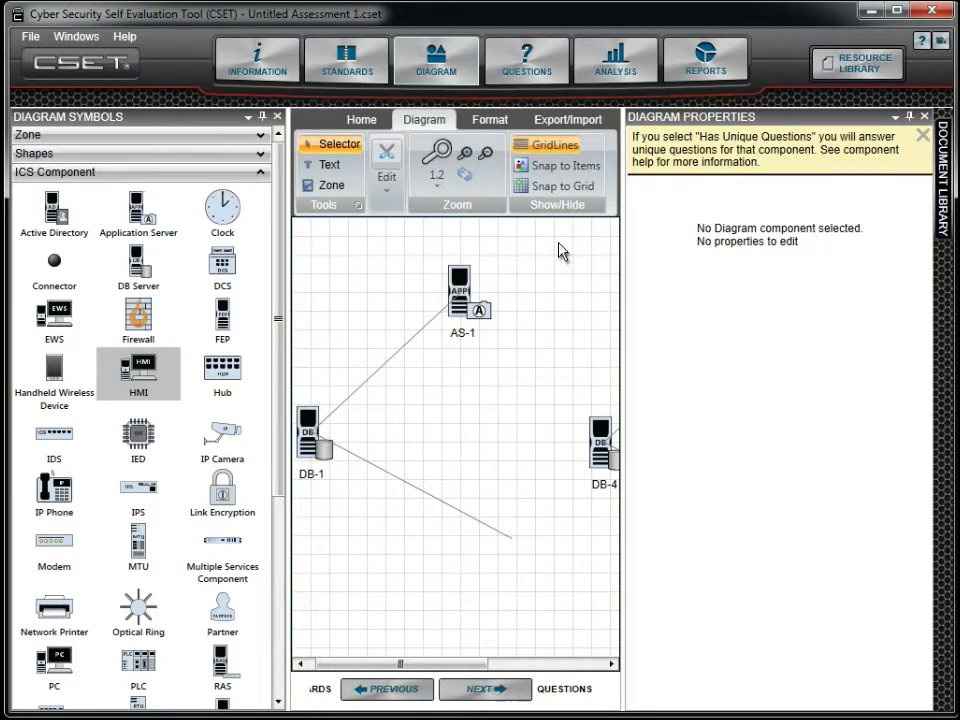
click(387, 178)
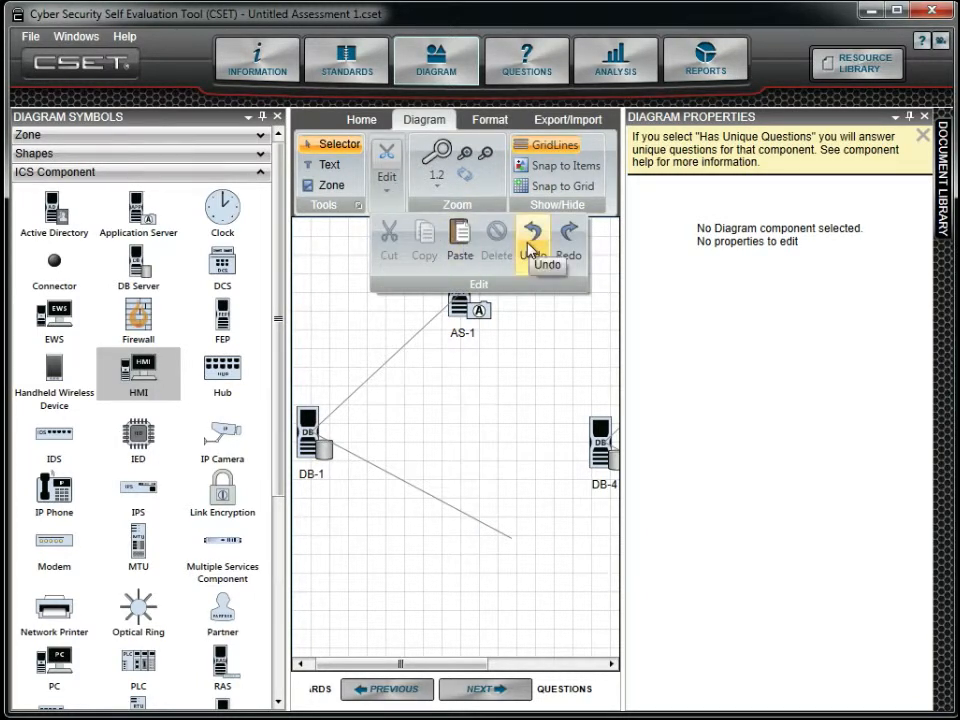
click(531, 247)
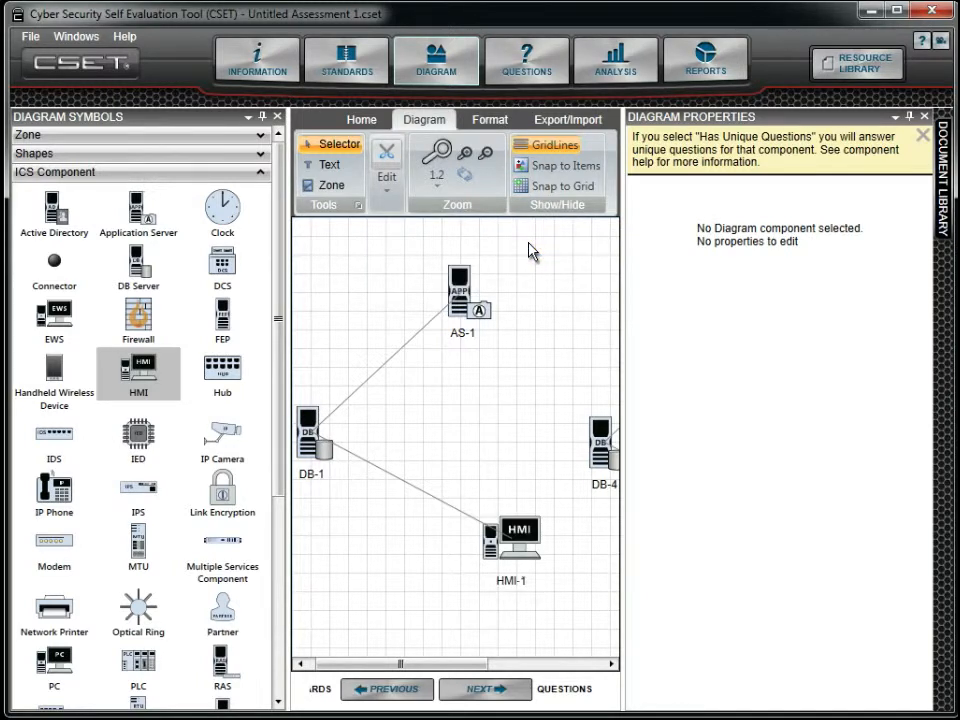
click(908, 117)
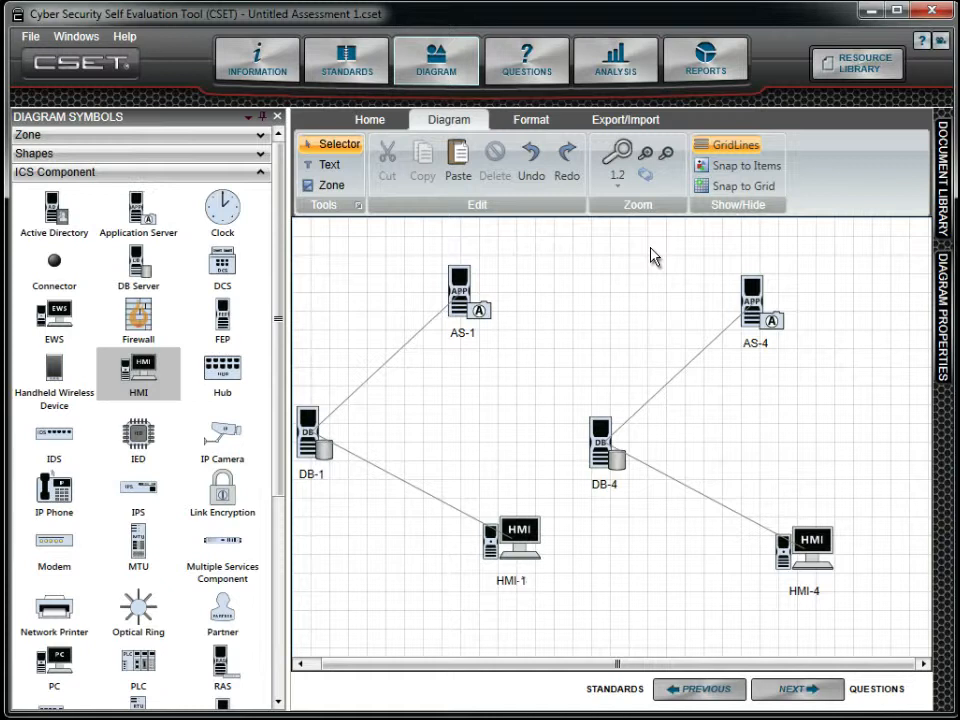
Set the zoom factor to 1.4 and zoom in on the diagram
click(618, 193)
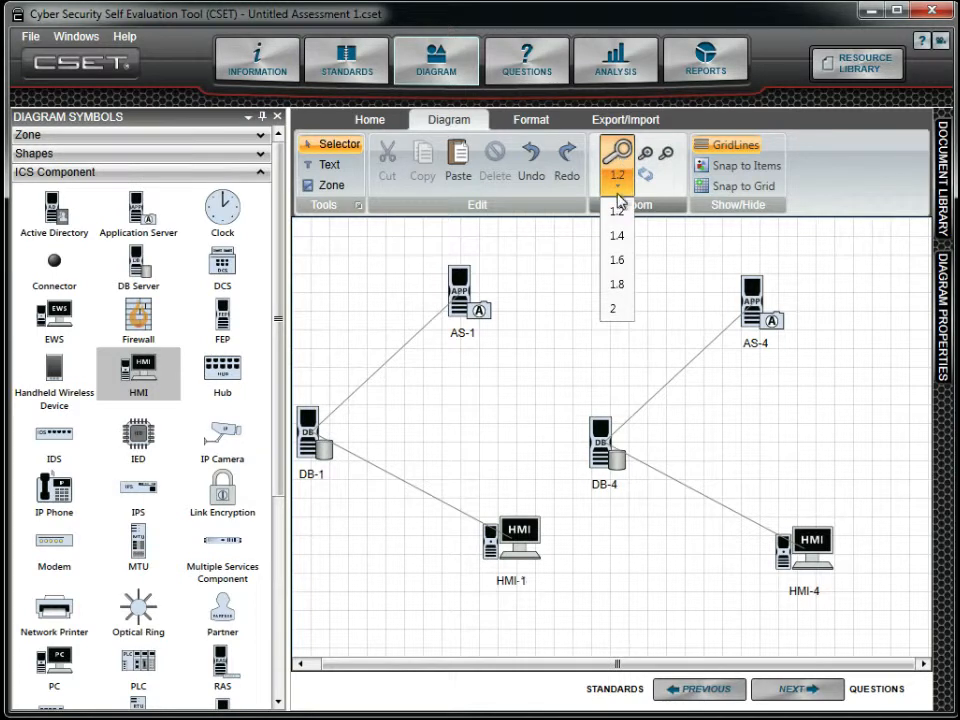
click(628, 240)
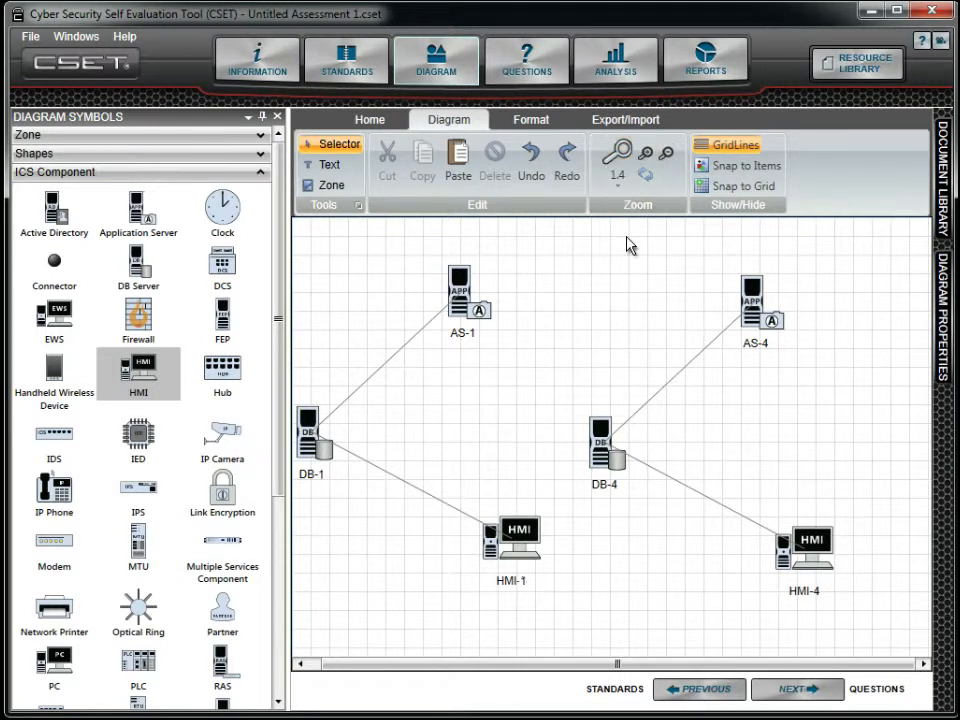
click(647, 159)
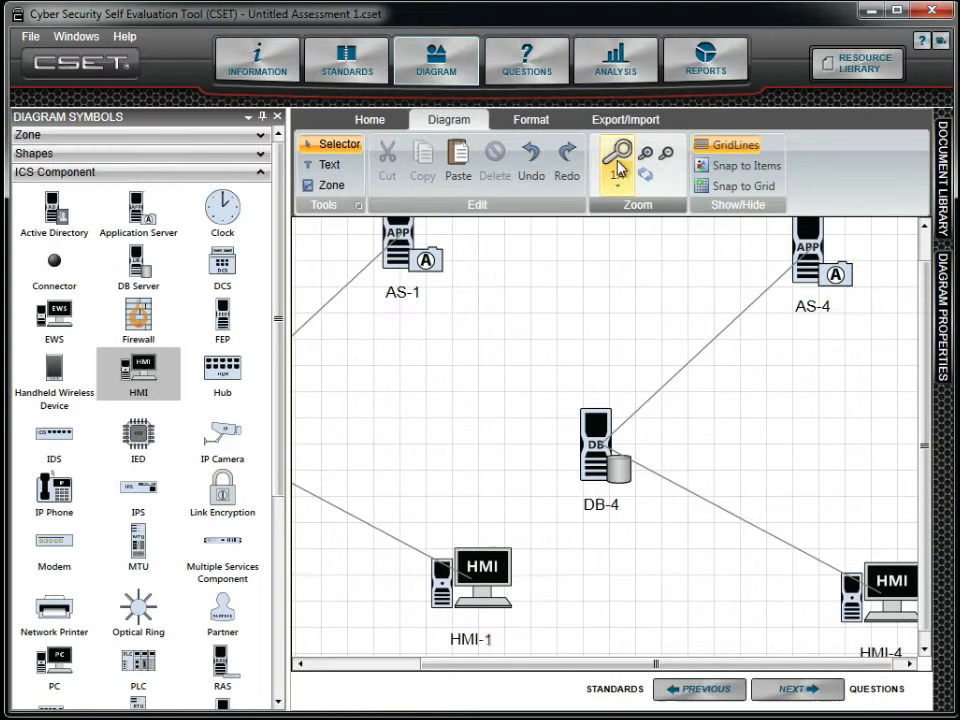
Set the zoom factor to 1.2, zoom out twice and reset the diagram zoom
click(619, 166)
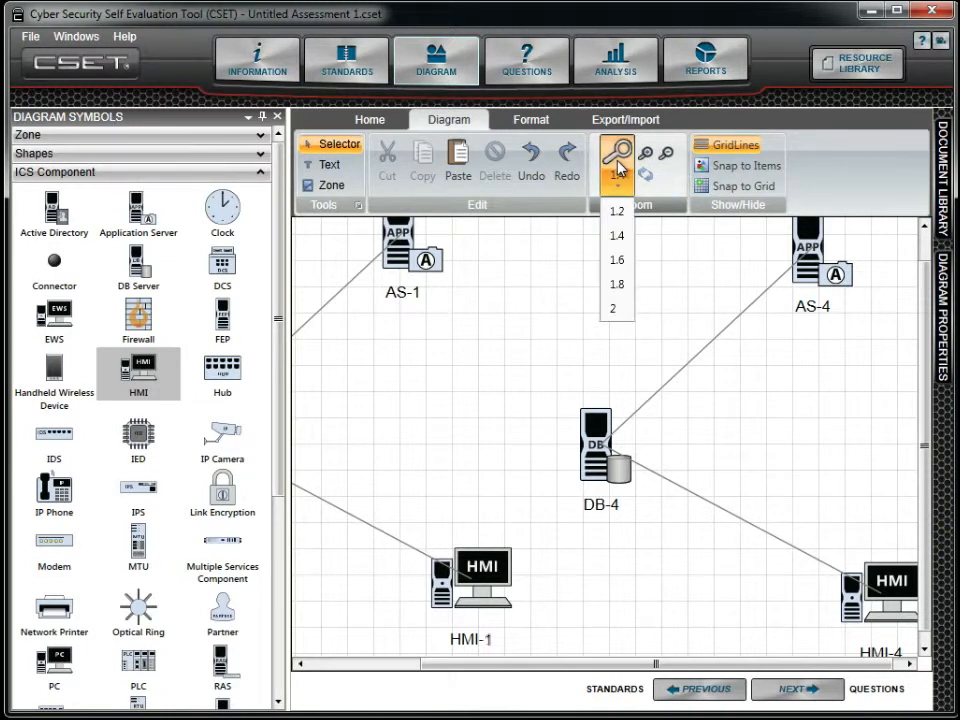
click(617, 212)
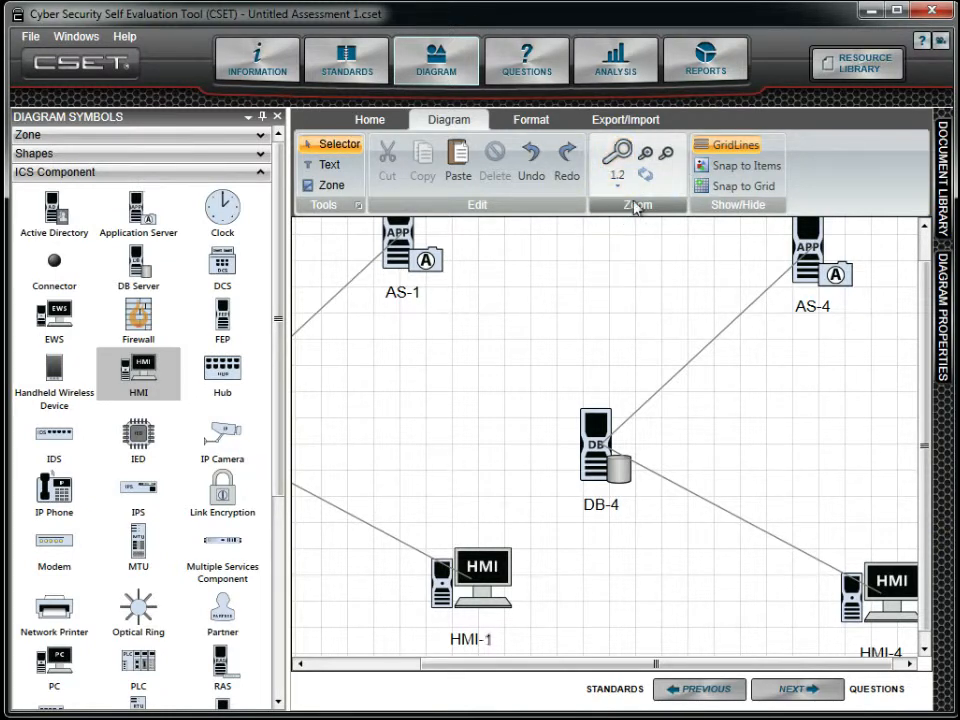
click(666, 163)
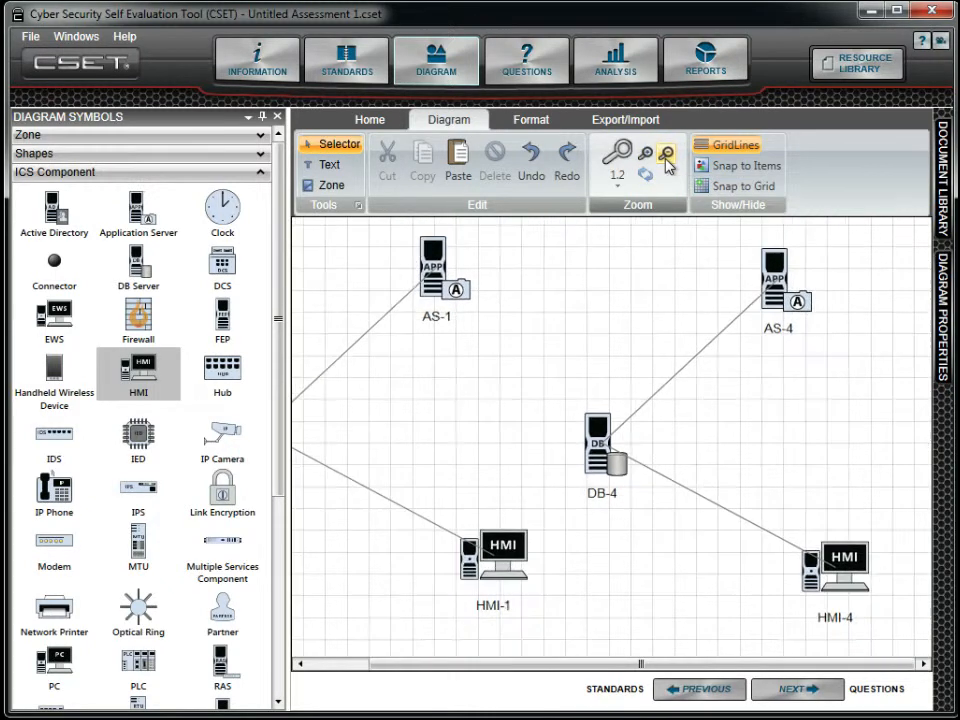
click(666, 163)
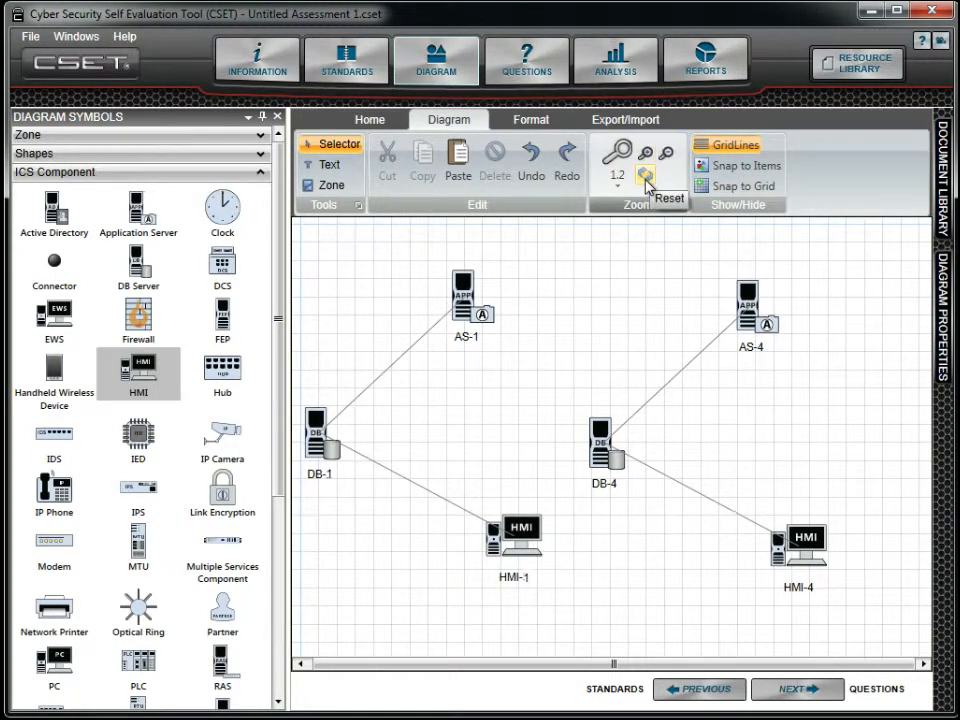
click(647, 184)
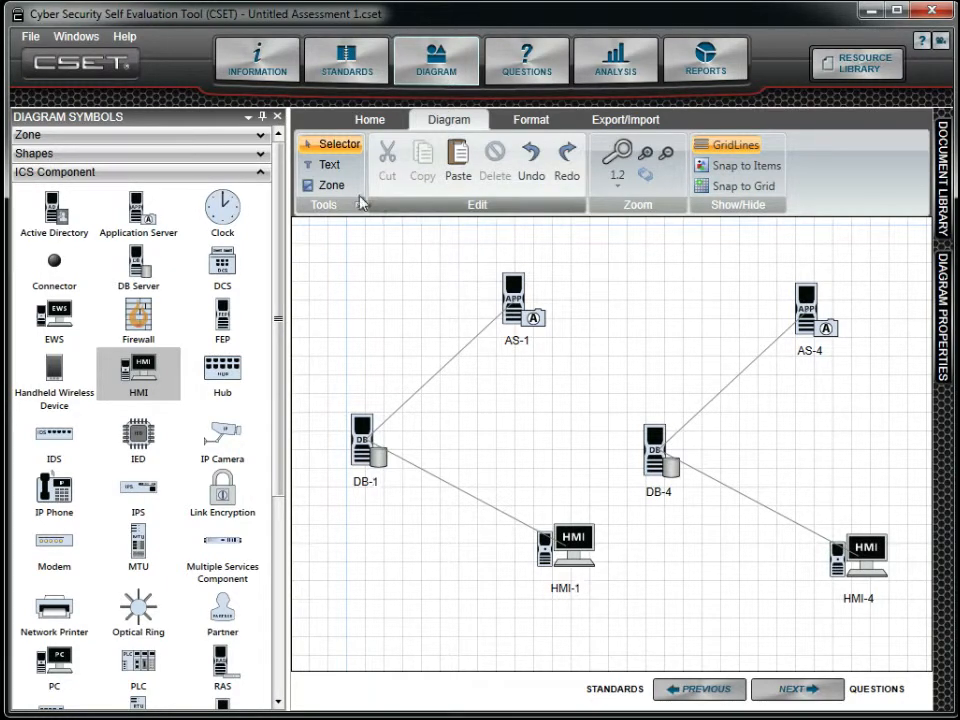
Add a wide text box above the components with the title "ACME Control System Diagram"
click(333, 168)
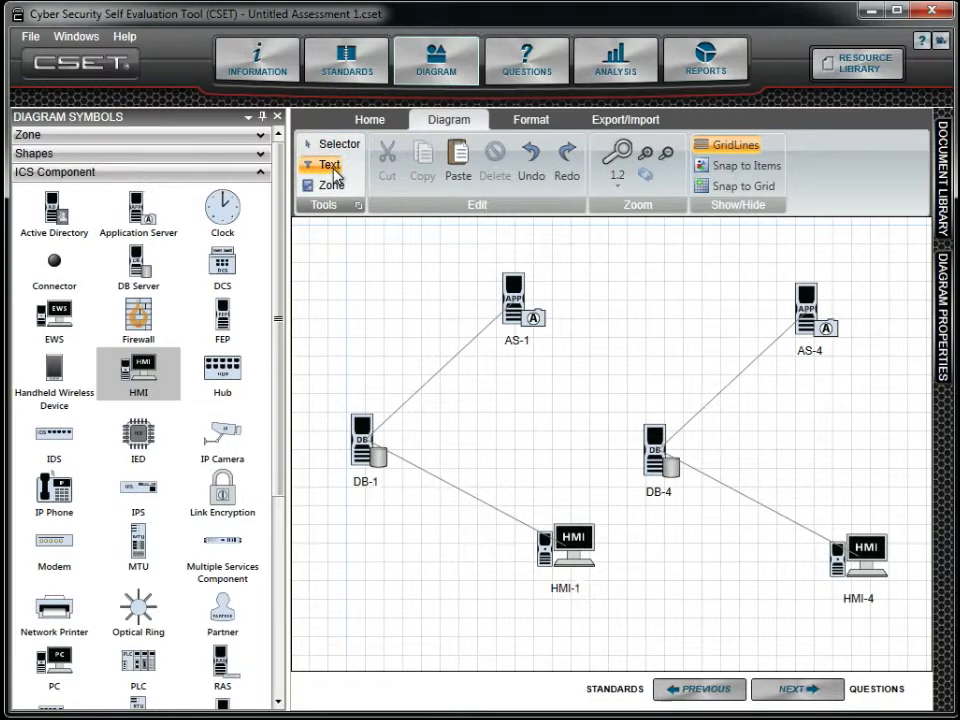
click(433, 232)
drag(487, 251, 793, 263)
text(ACME Control System Diagram)
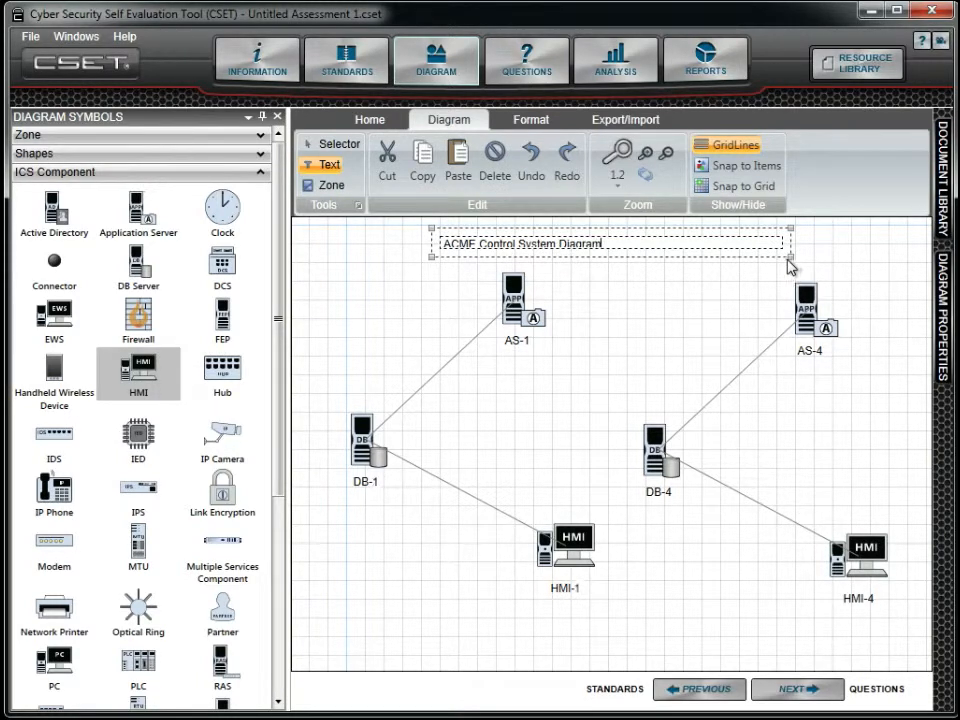
click(756, 270)
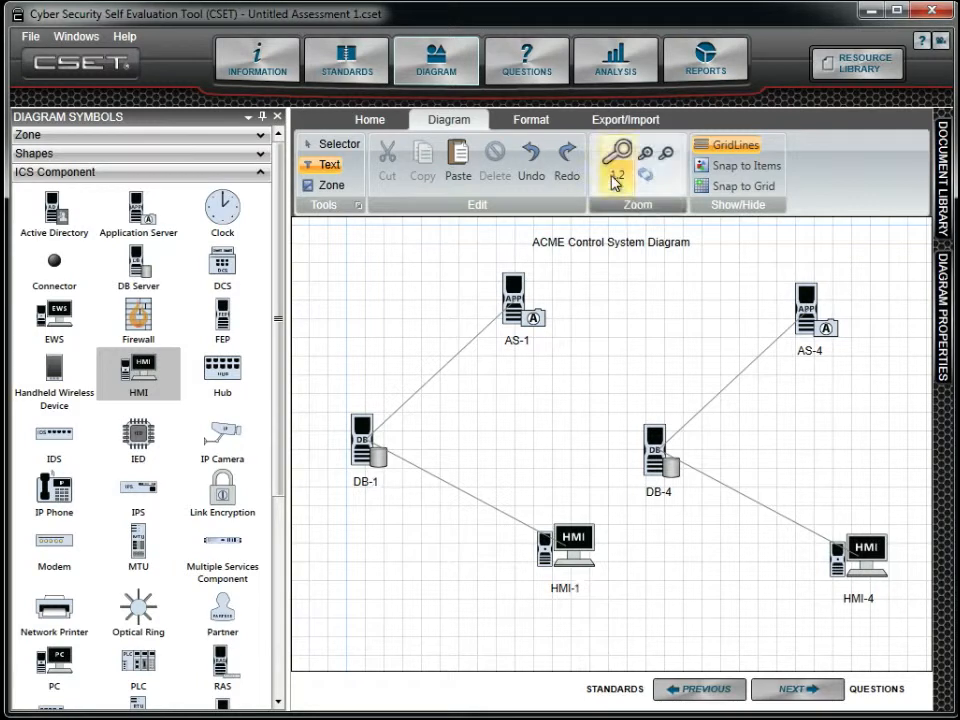
Format the diagram title as bold and underlined, with the standard purple text color
click(557, 122)
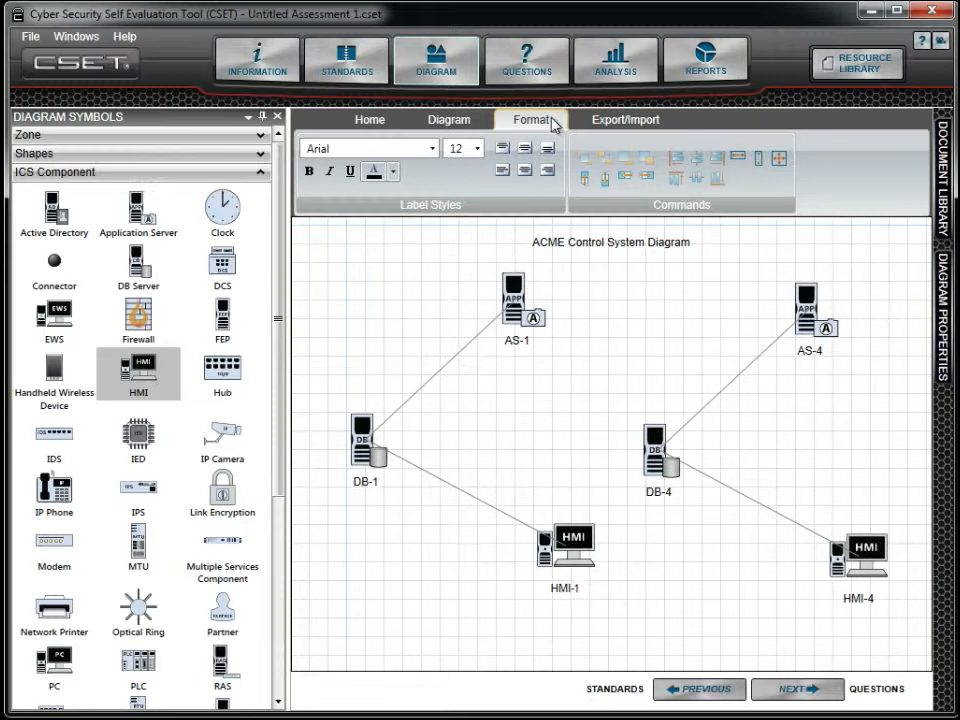
double_click(585, 243)
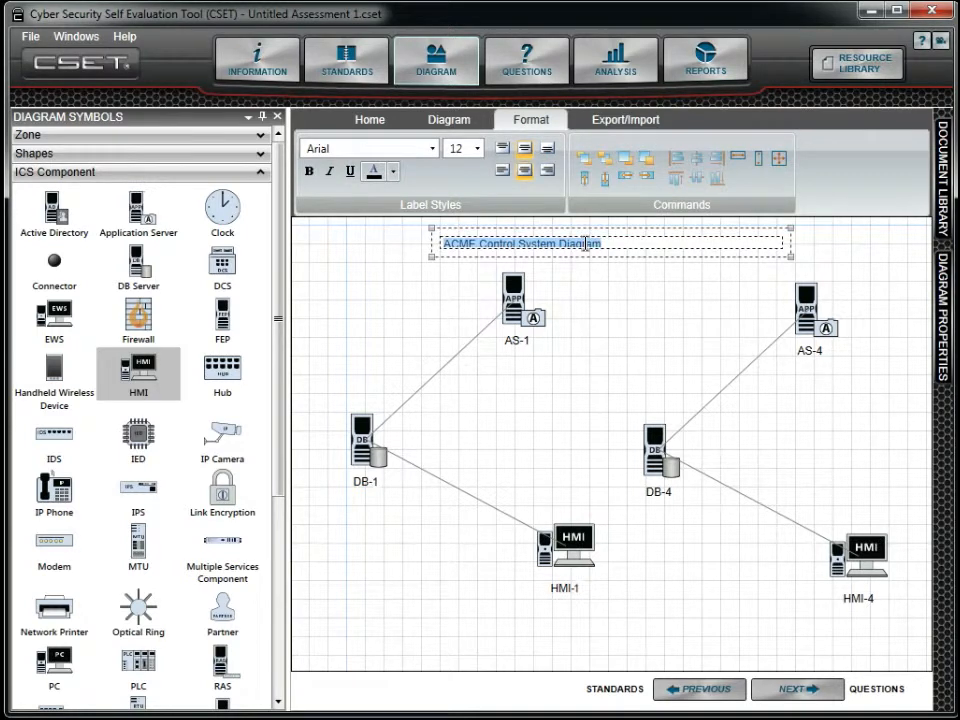
click(309, 176)
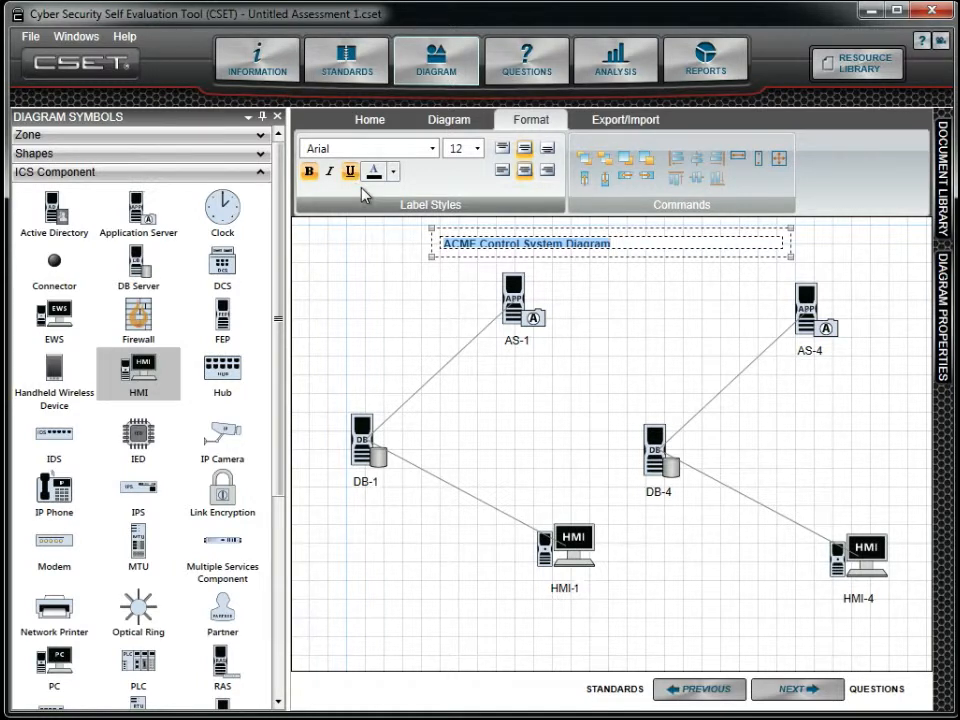
click(393, 172)
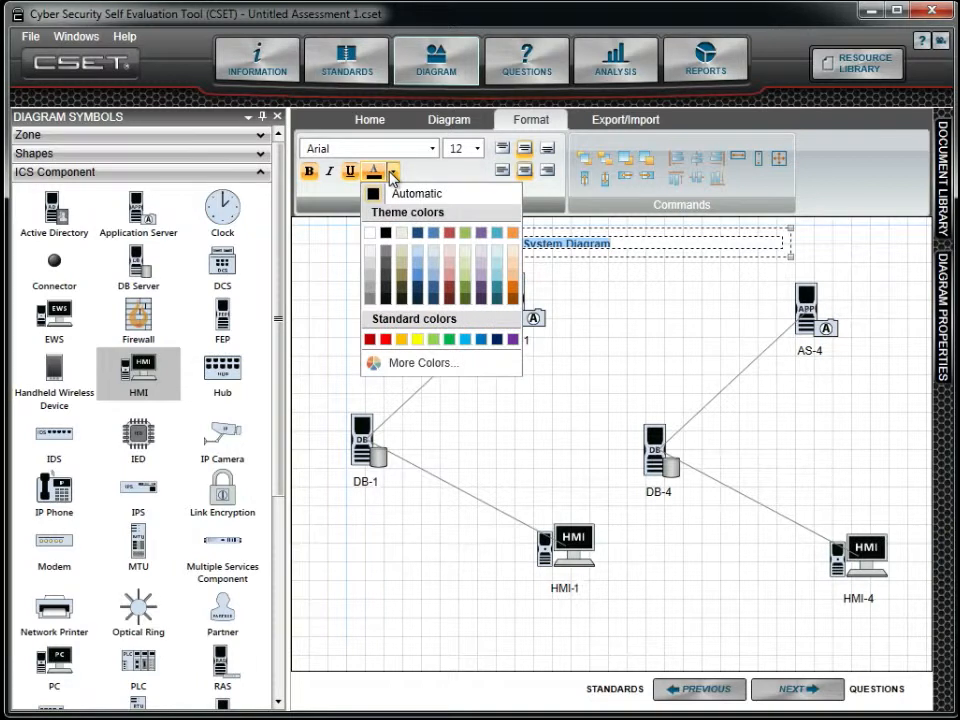
click(512, 339)
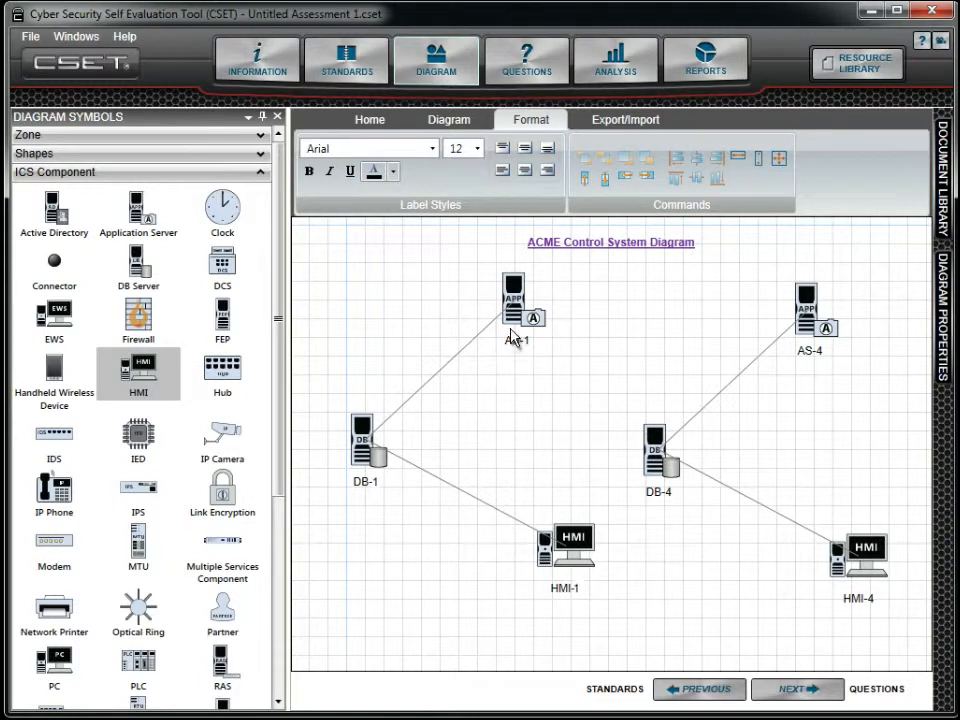
Set the AS-1 component's label to font size 20 and align it to the top left of the symbol
click(514, 330)
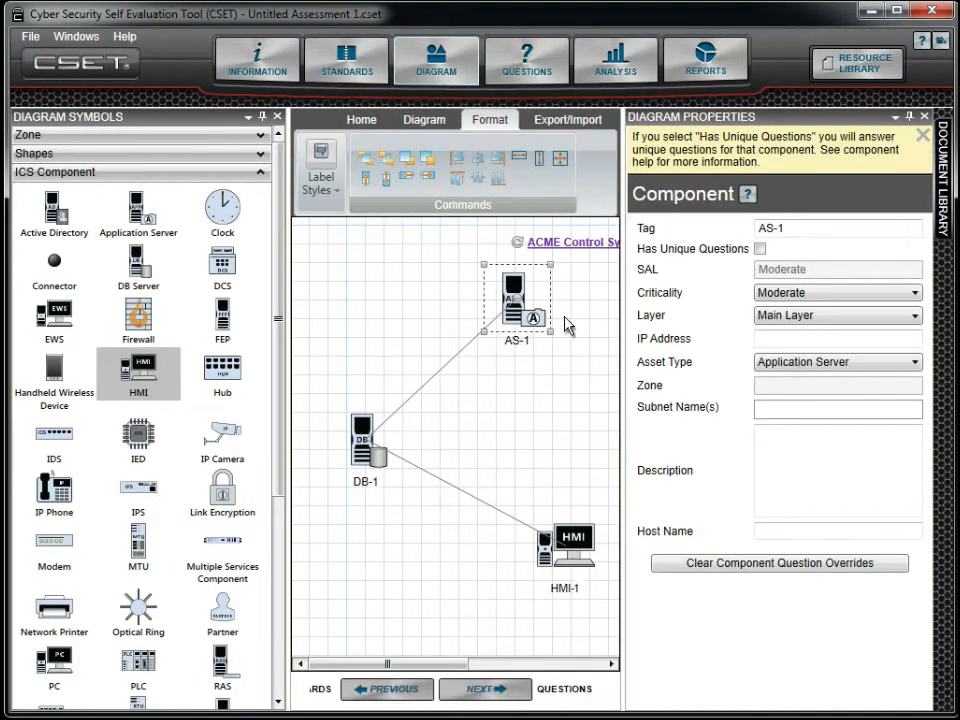
click(910, 117)
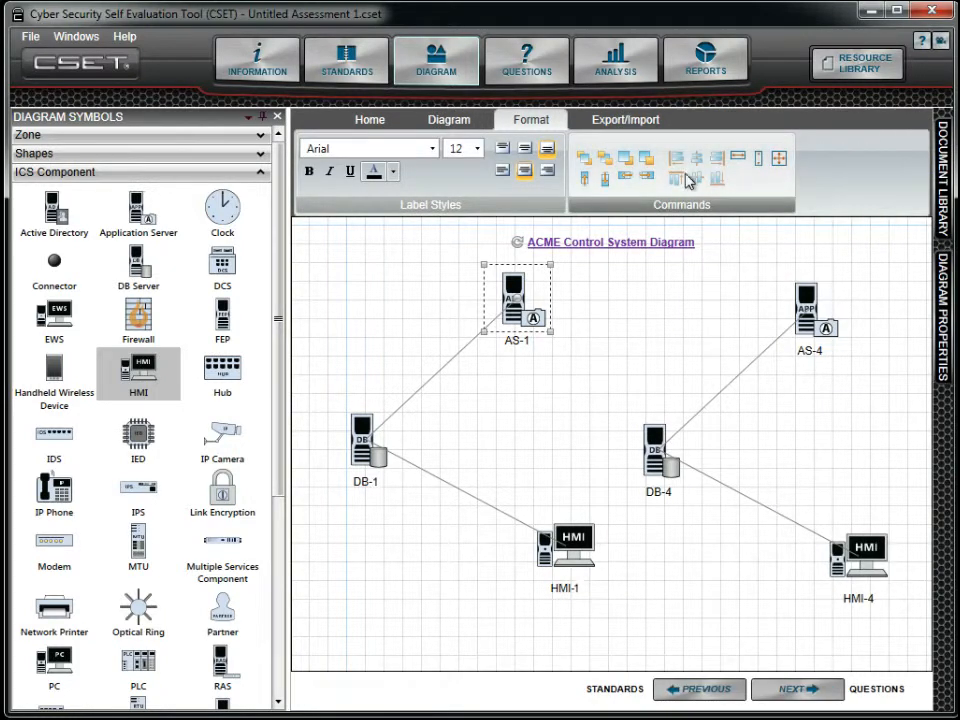
click(477, 148)
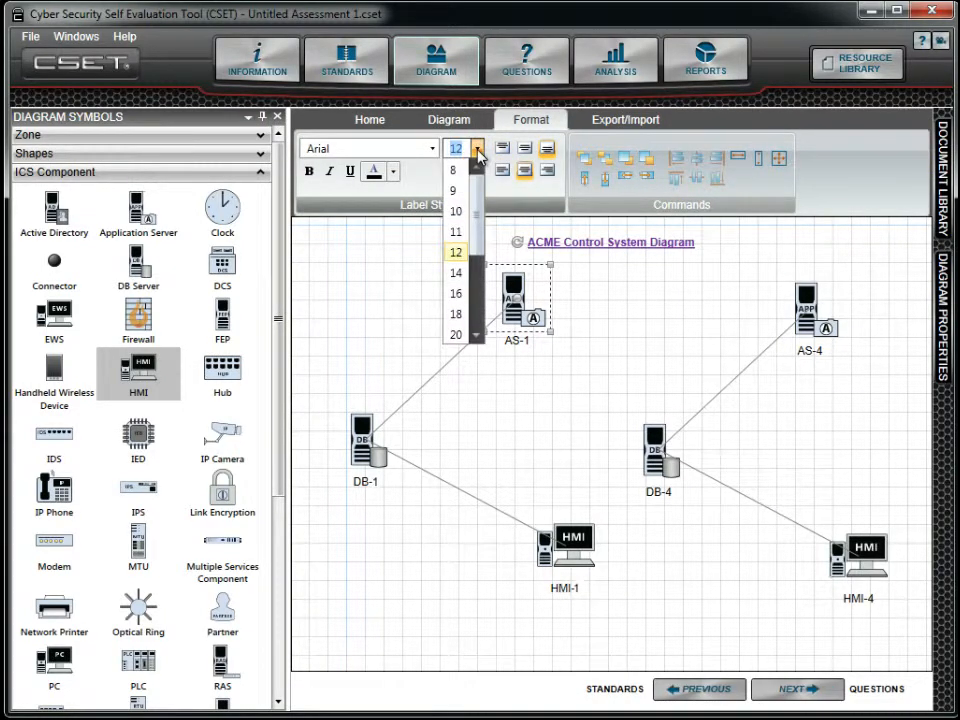
click(455, 335)
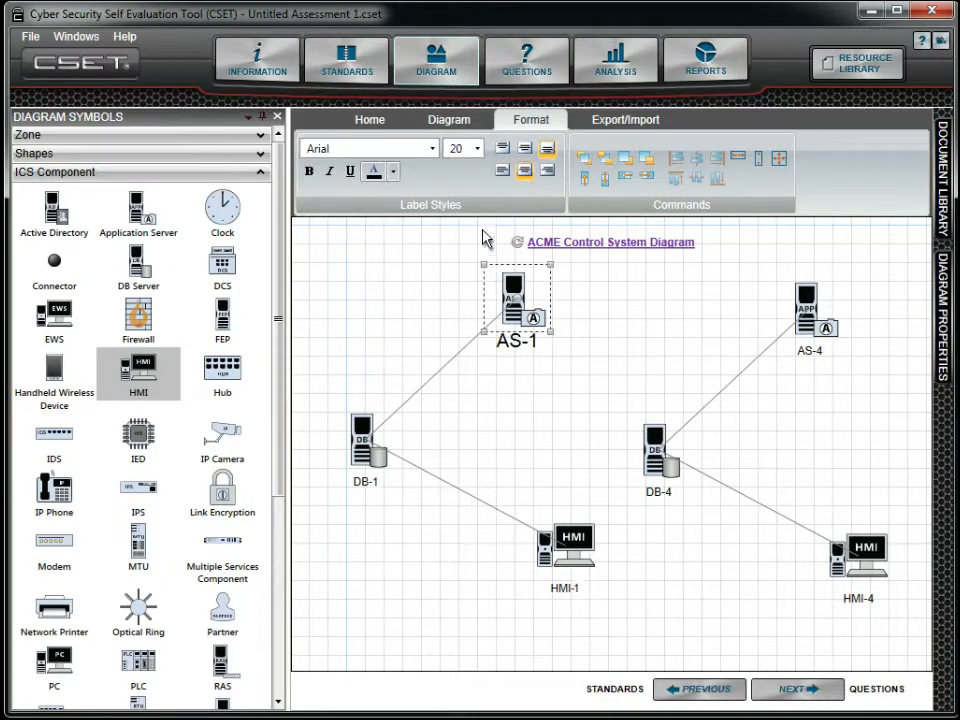
click(504, 151)
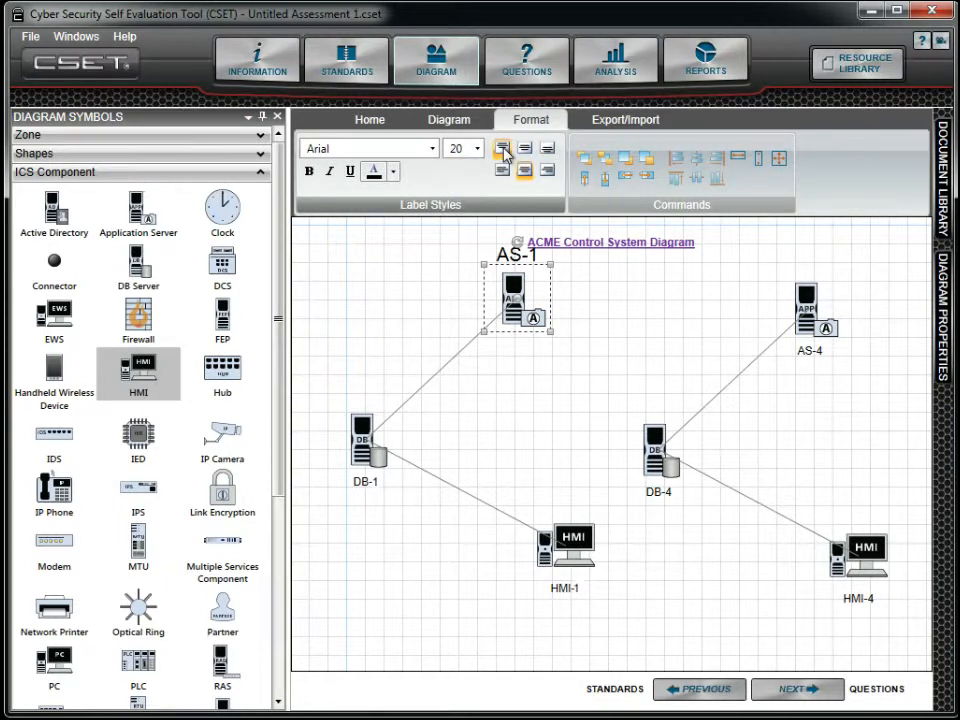
click(505, 171)
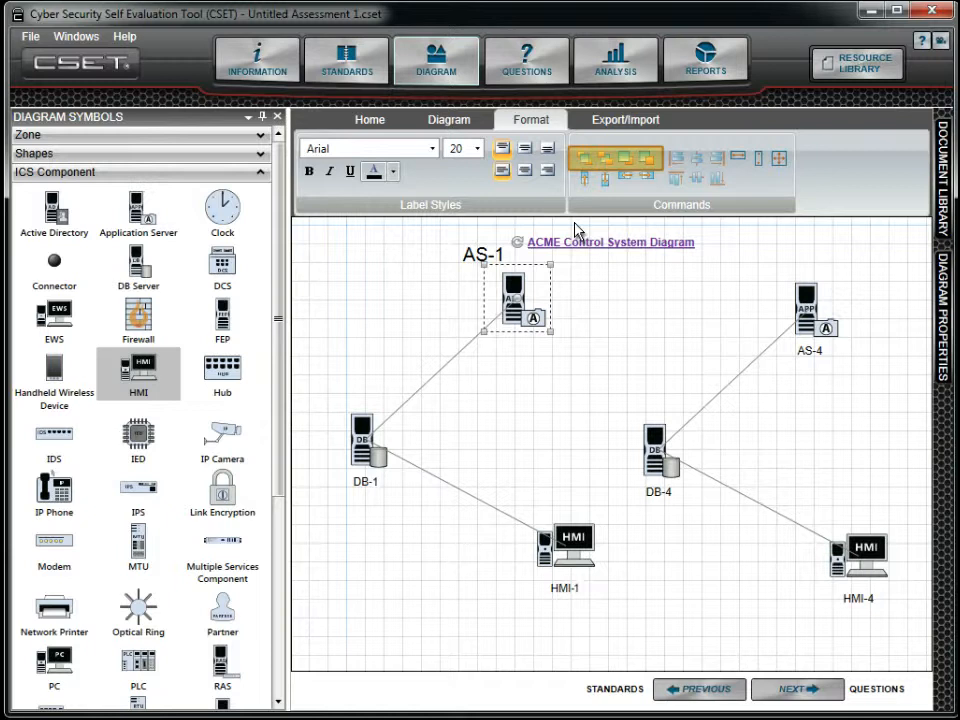
Move the title over the AS-4 component, bringing it to the front and sending it to the back again
drag(606, 243, 807, 297)
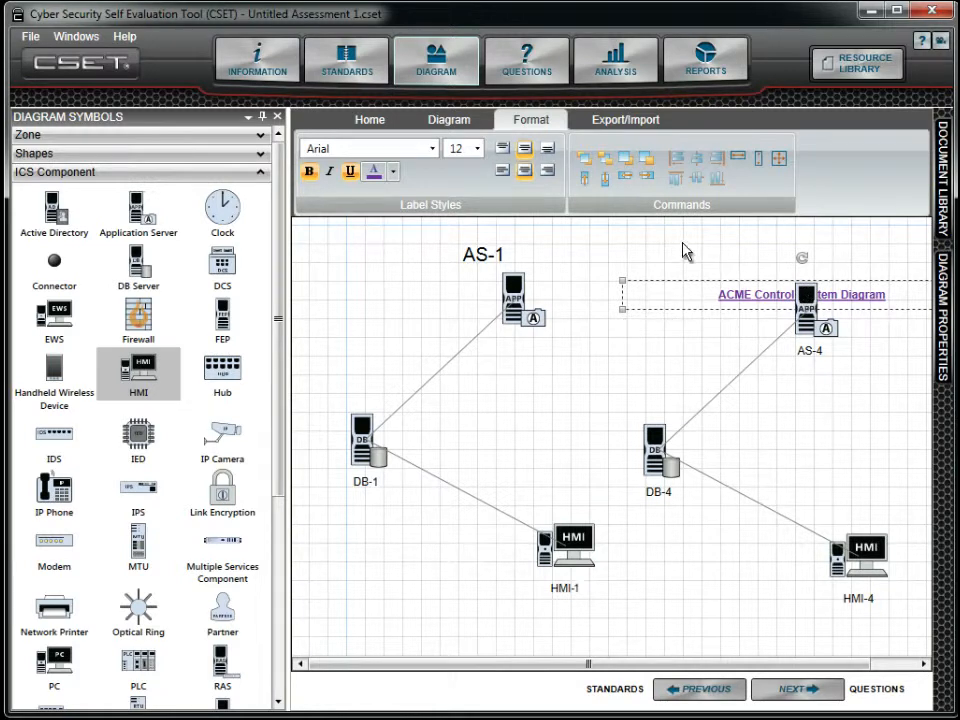
click(588, 162)
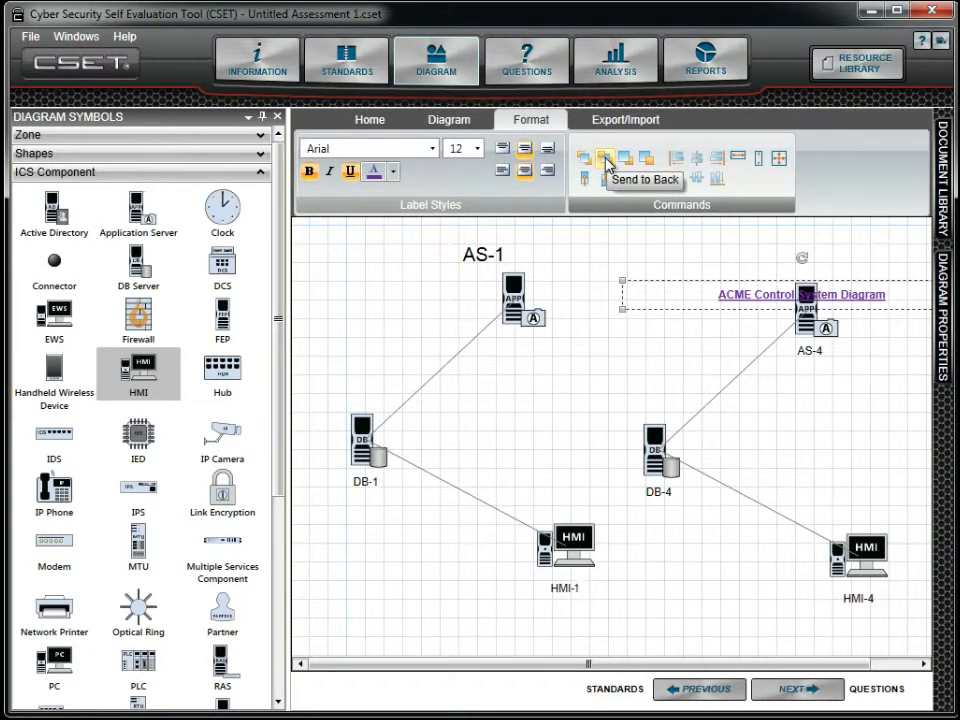
click(606, 162)
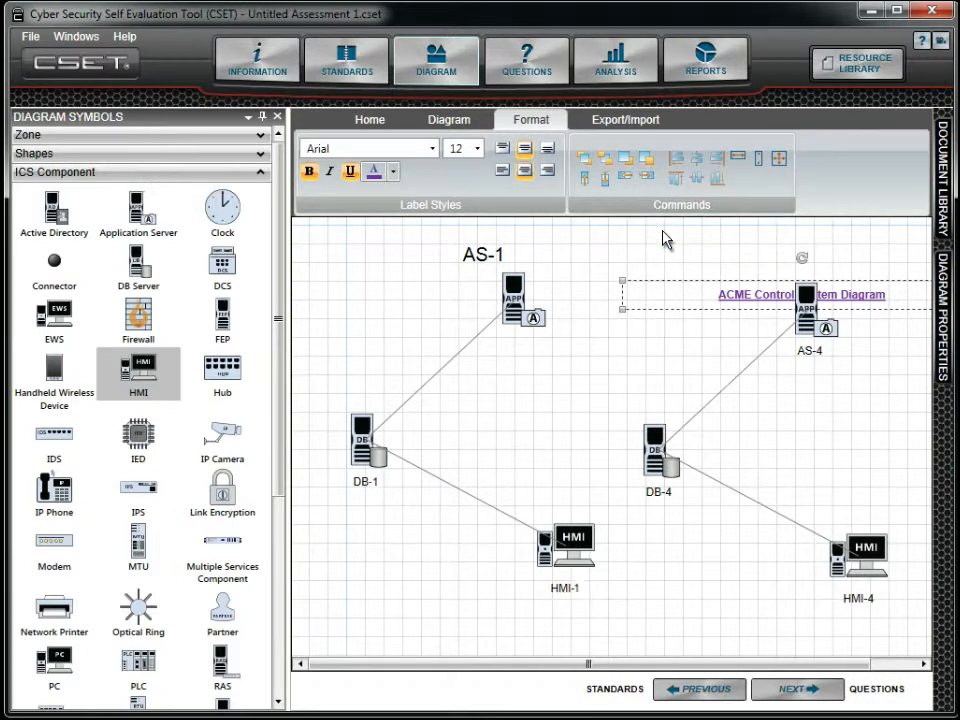
Nudge the title upward in small increments until it sits clear above the AS-4 component
click(585, 182)
click(585, 182)
click(585, 182)
click(585, 182)
click(585, 182)
click(585, 182)
click(585, 182)
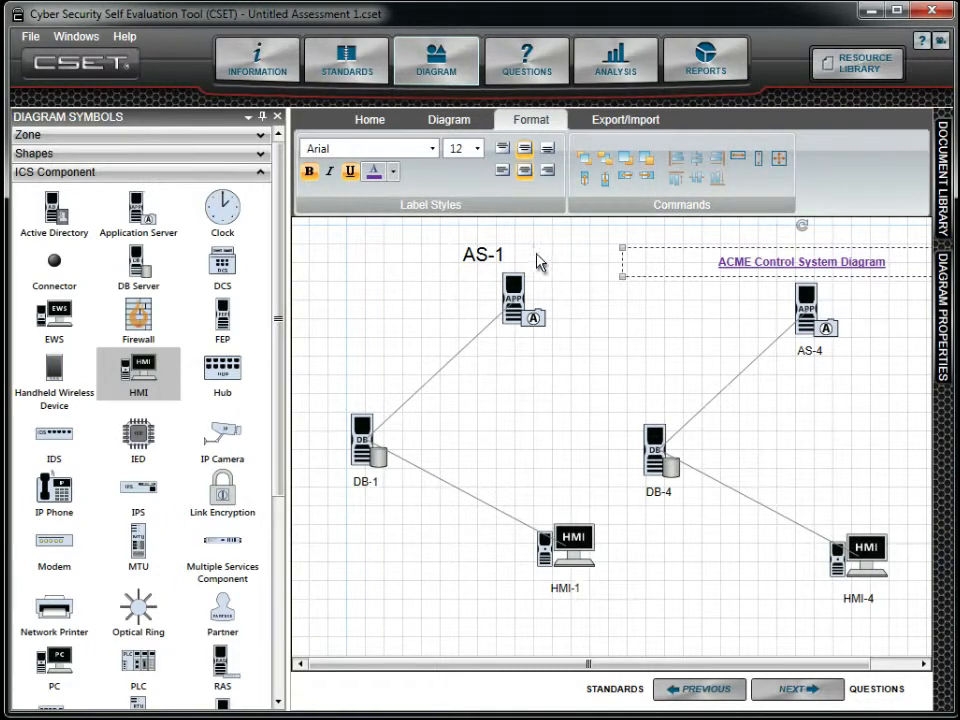
Align the AS-1 and DB-1 components along their left edges
click(519, 288)
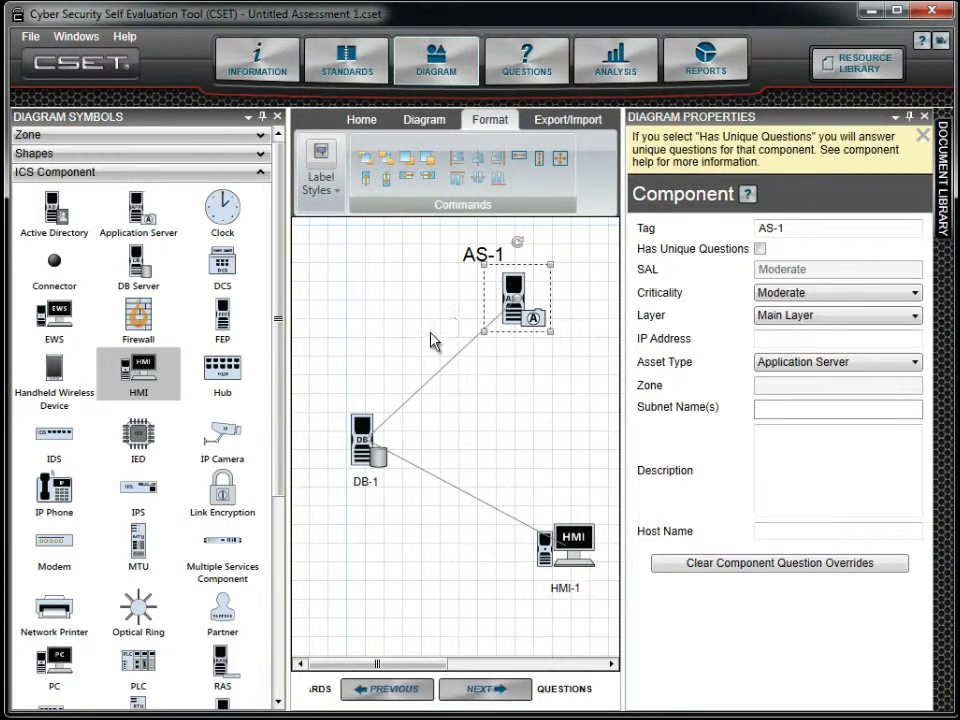
ctrl+click(362, 430)
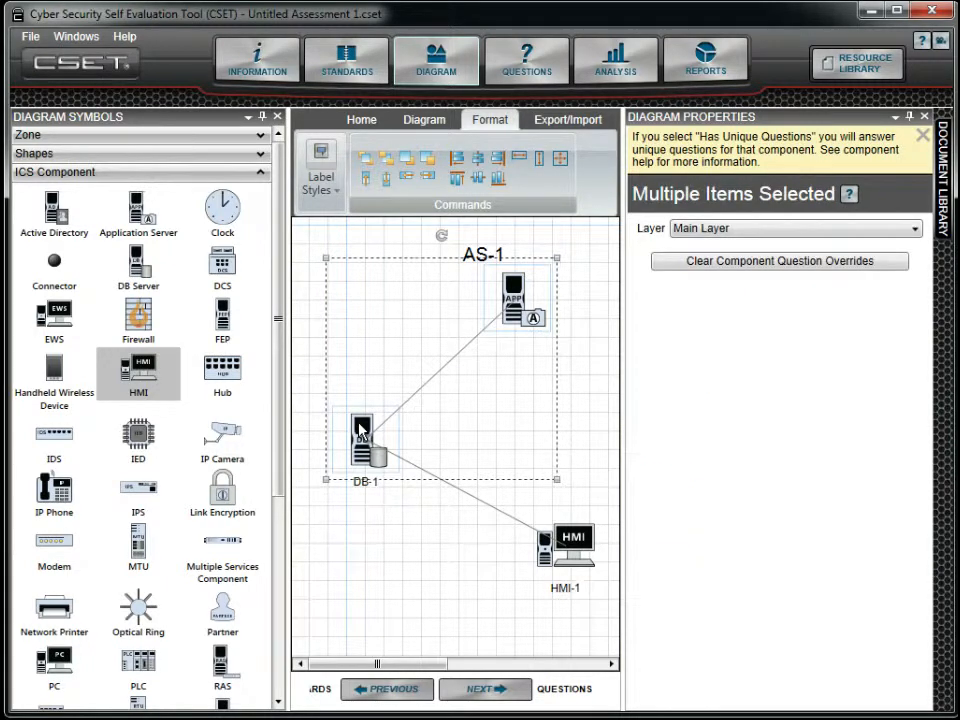
click(458, 160)
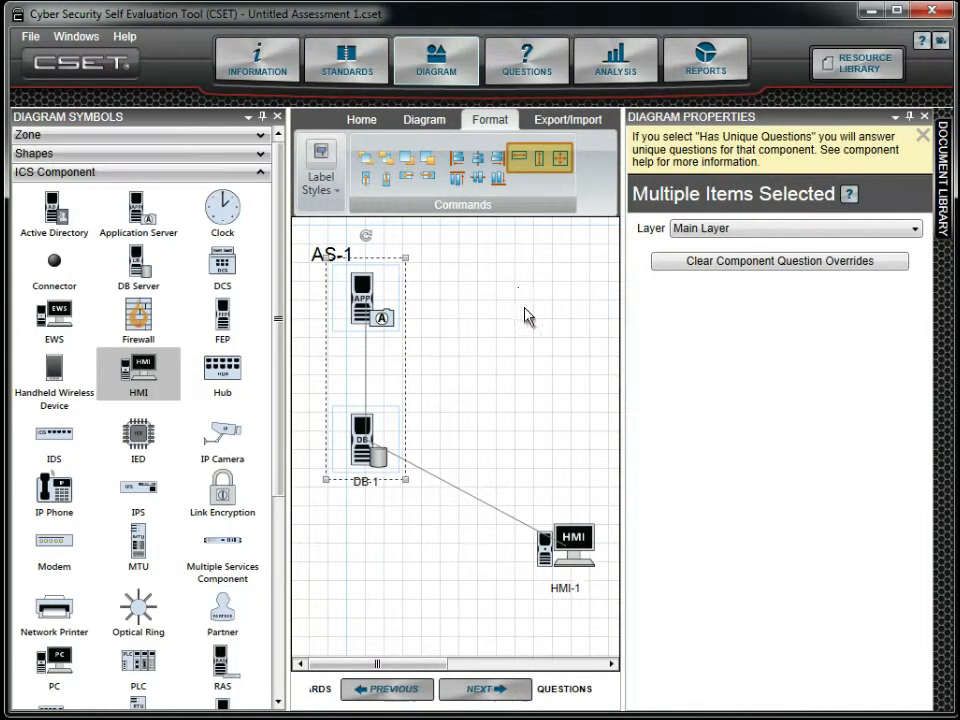
Enlarge the HMI-1 component by its lower-left corner and make DB-1 the same width and height
click(582, 542)
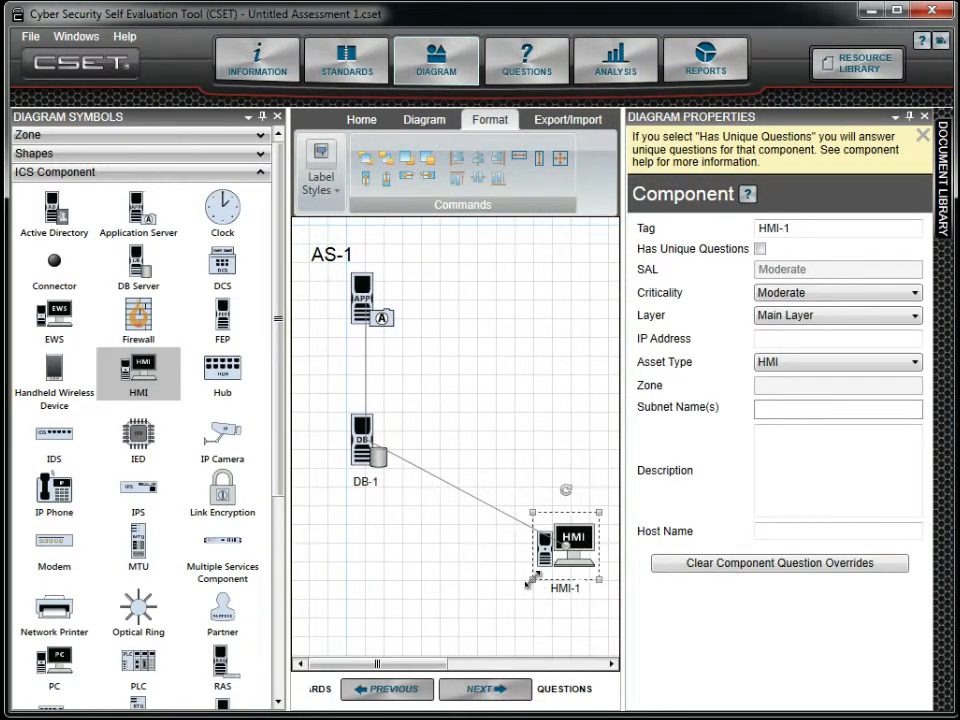
drag(533, 578, 497, 620)
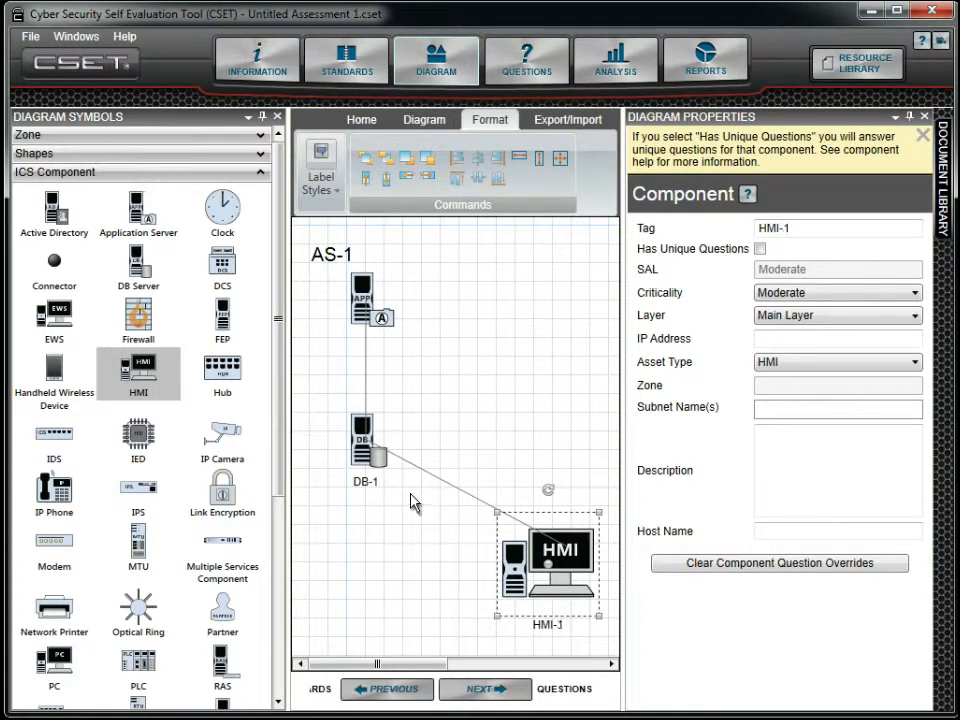
ctrl+click(372, 468)
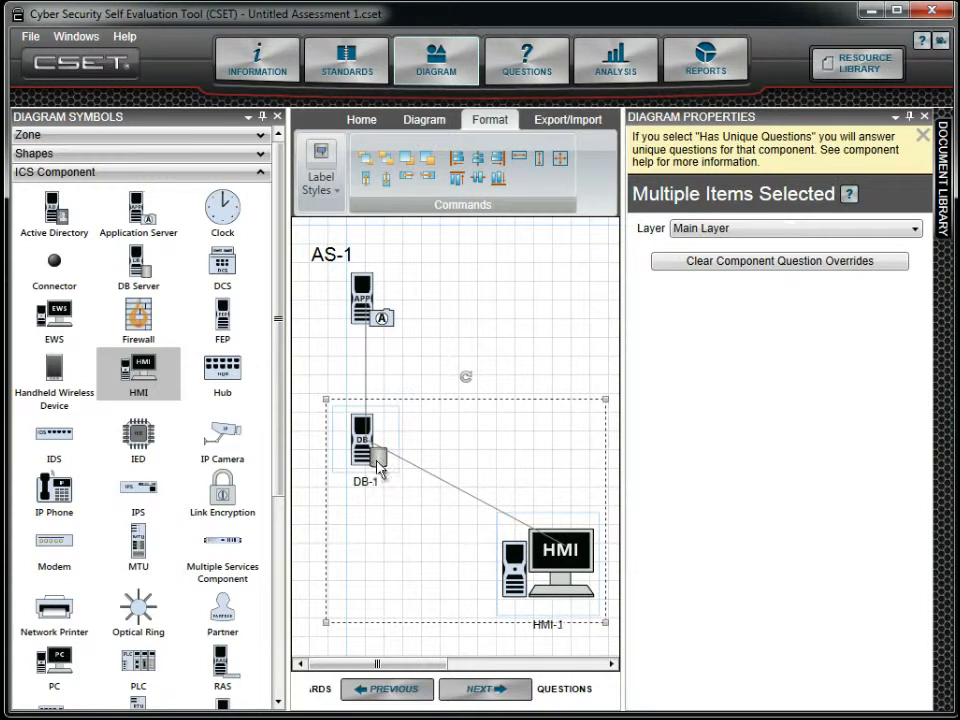
click(560, 160)
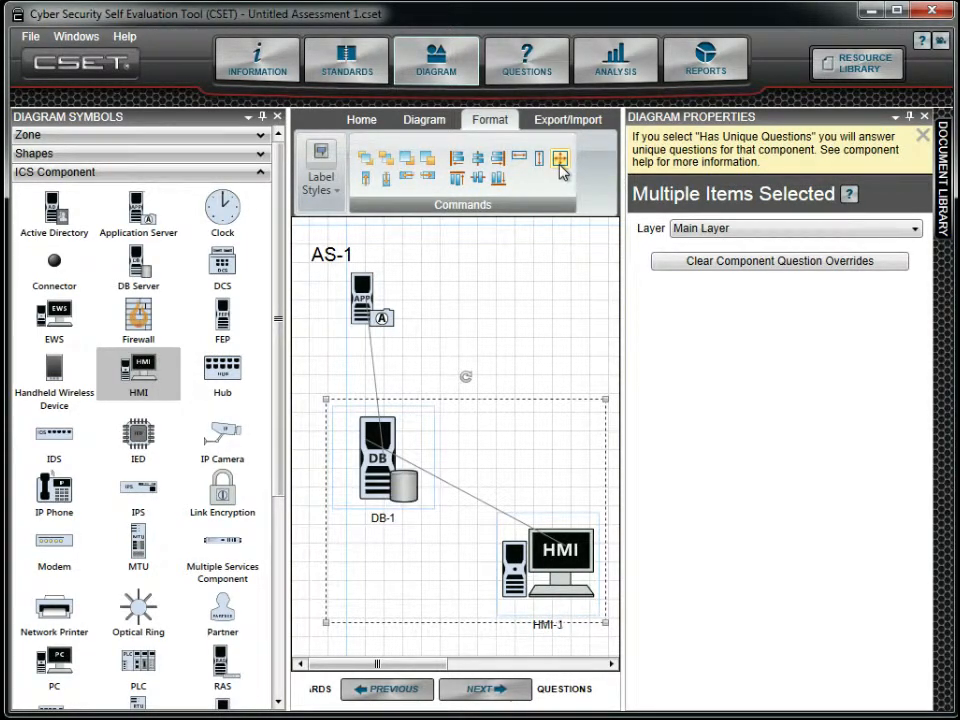
click(910, 118)
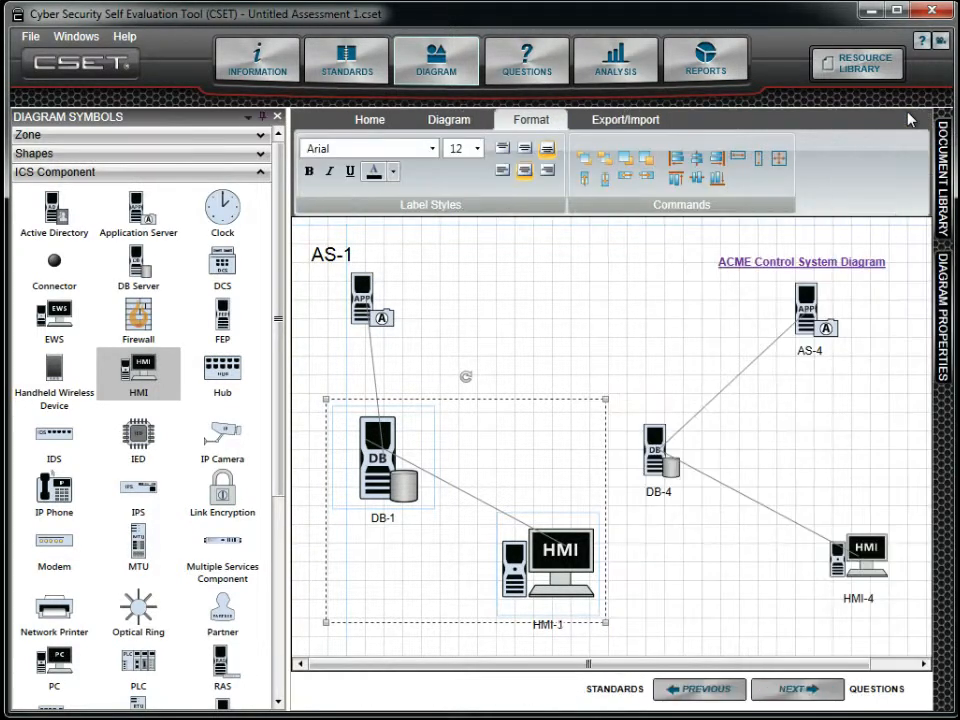
click(620, 265)
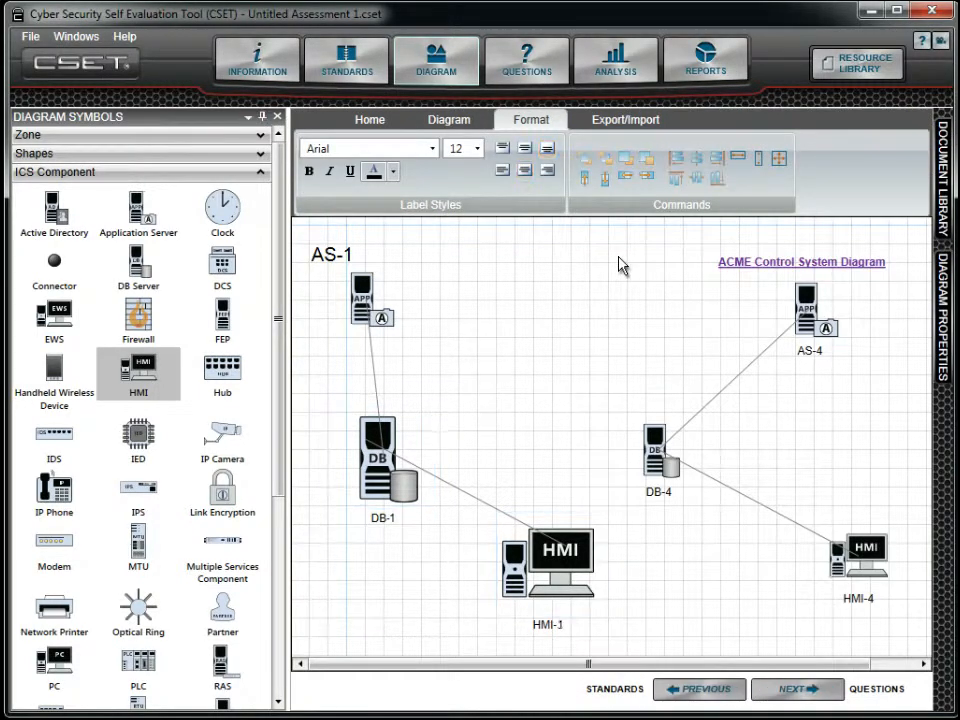
Export the diagram as a CSET Diagram File named "Demo Diagram" in My Assessments
click(633, 121)
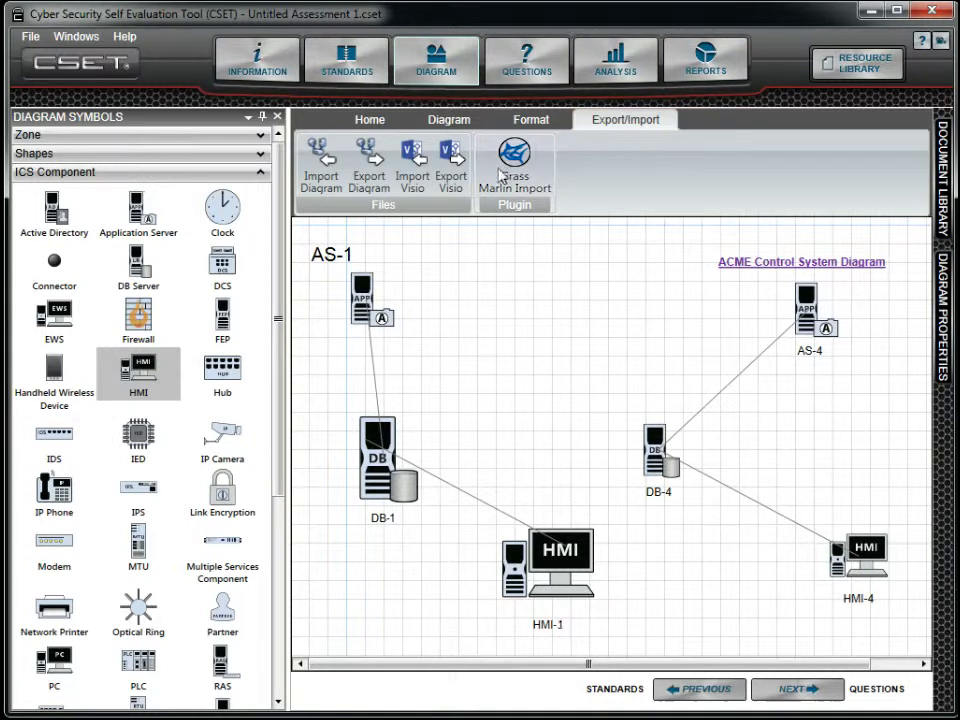
click(368, 162)
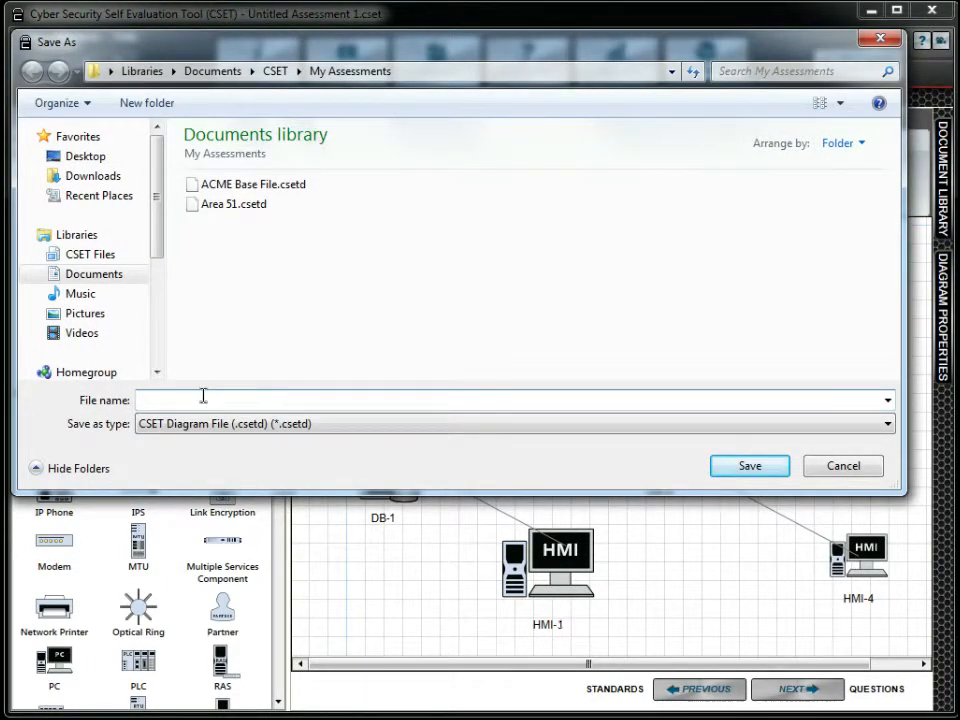
text(Demo Diagram)
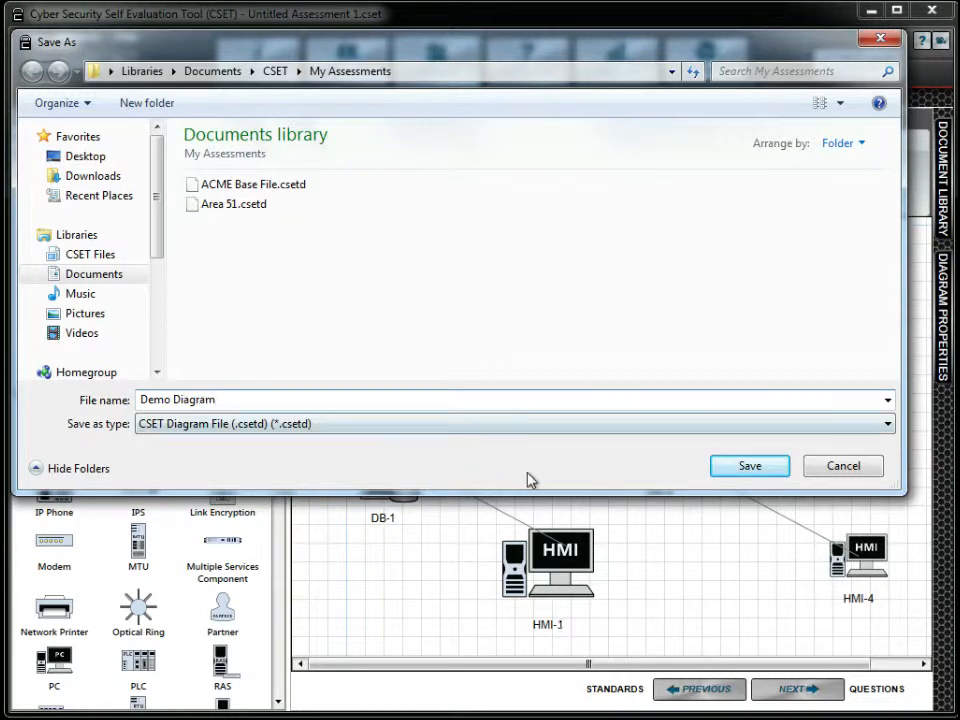
click(781, 470)
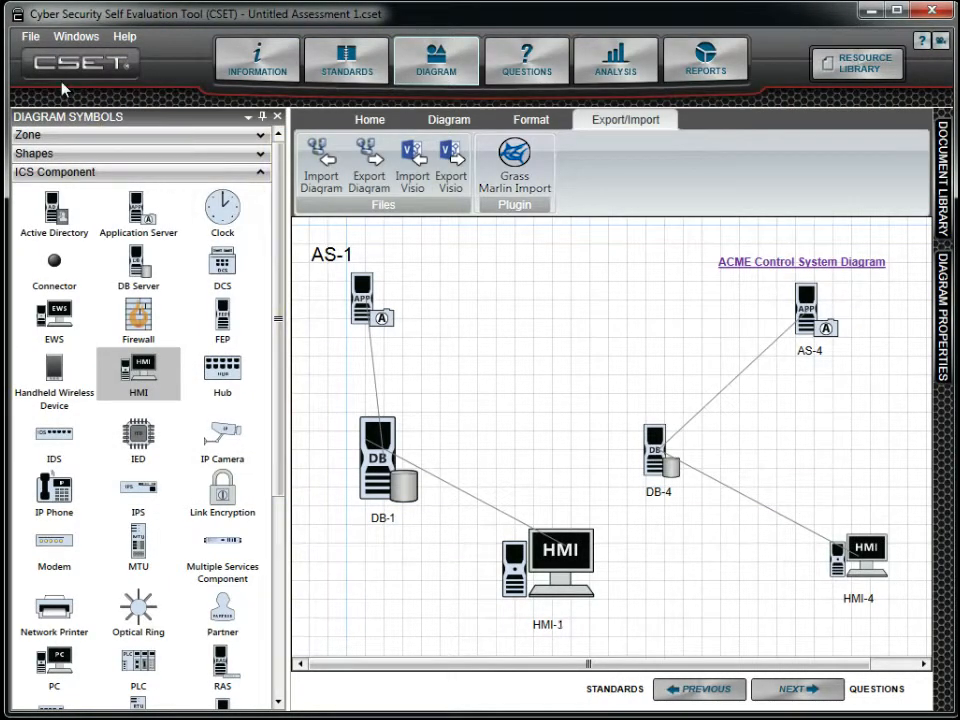
click(32, 38)
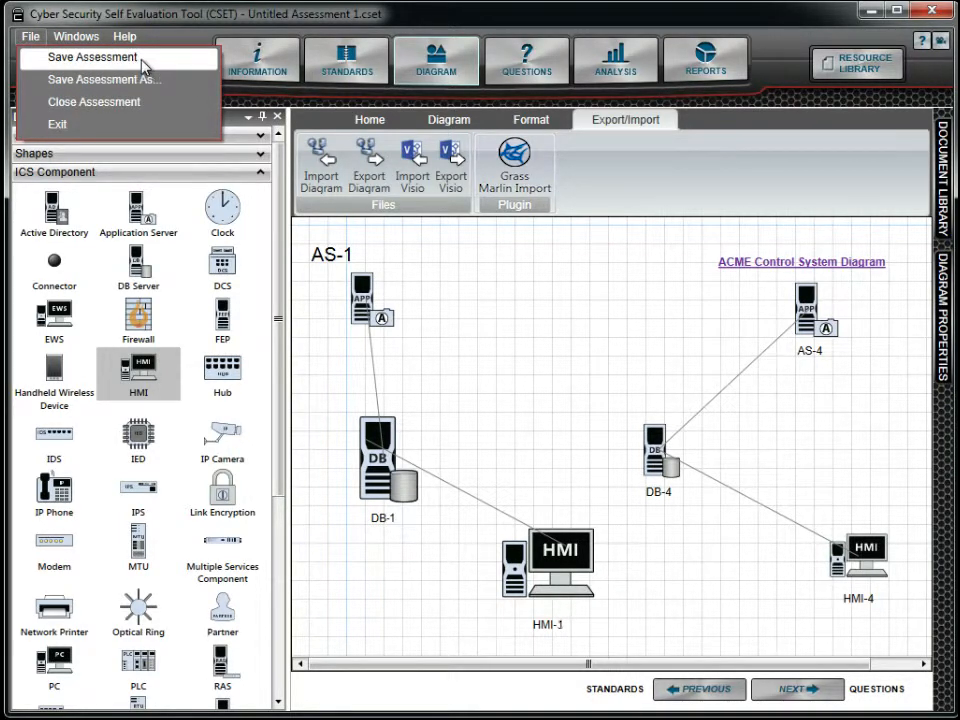
click(331, 244)
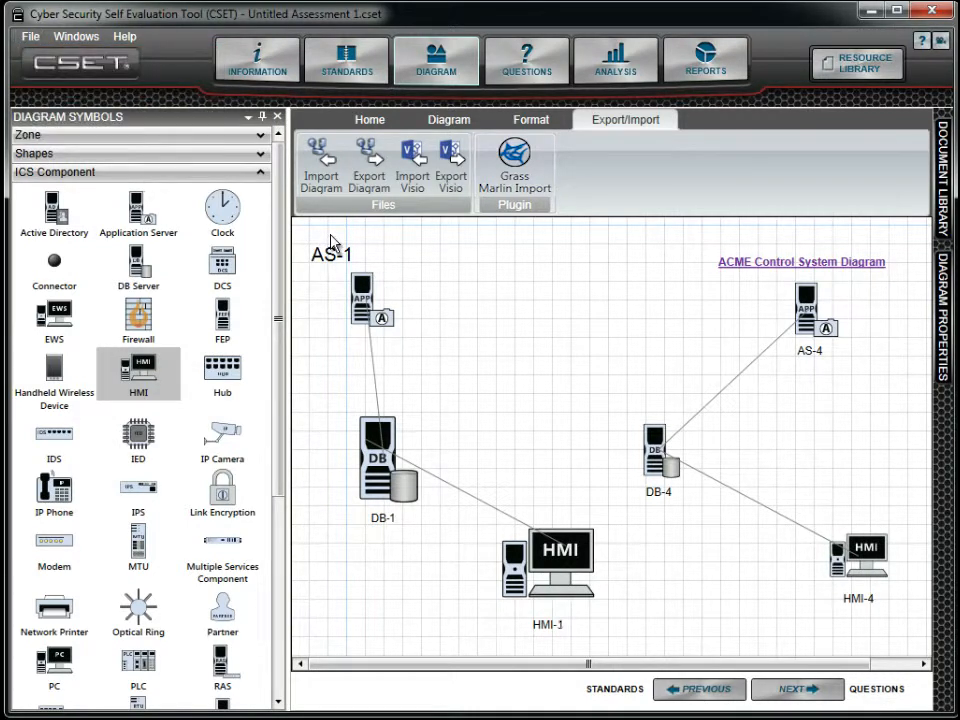